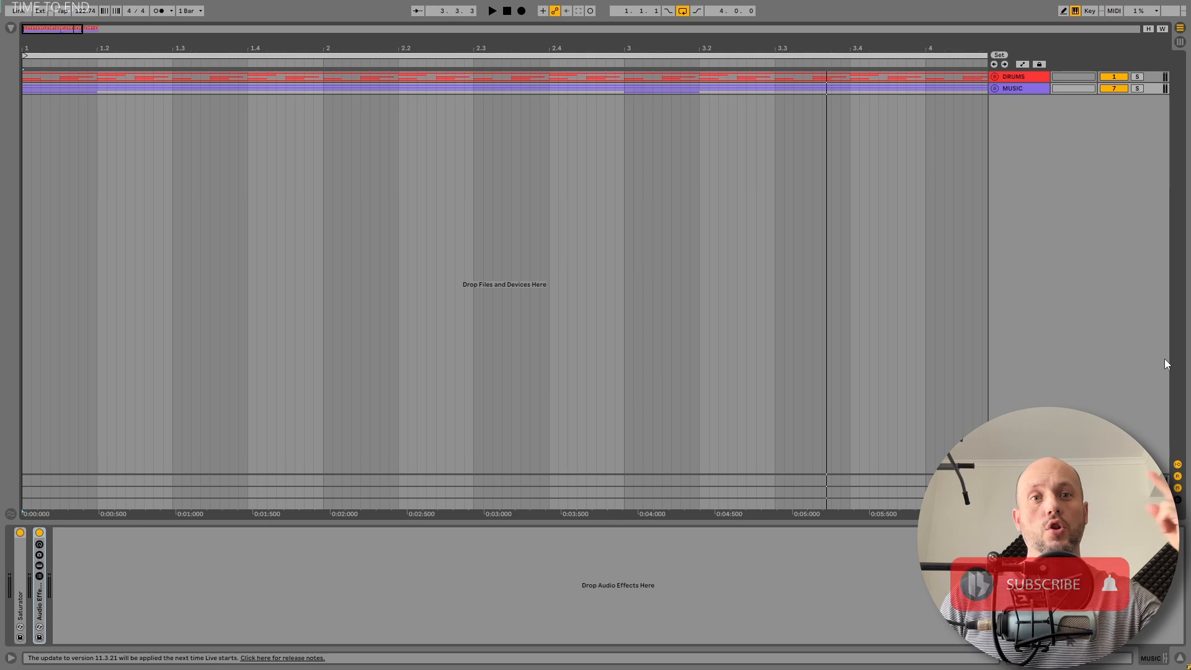
Audition the DRUMS group soloed, unfolding it to view its tracks and device chain, and fold it again
click(1138, 76)
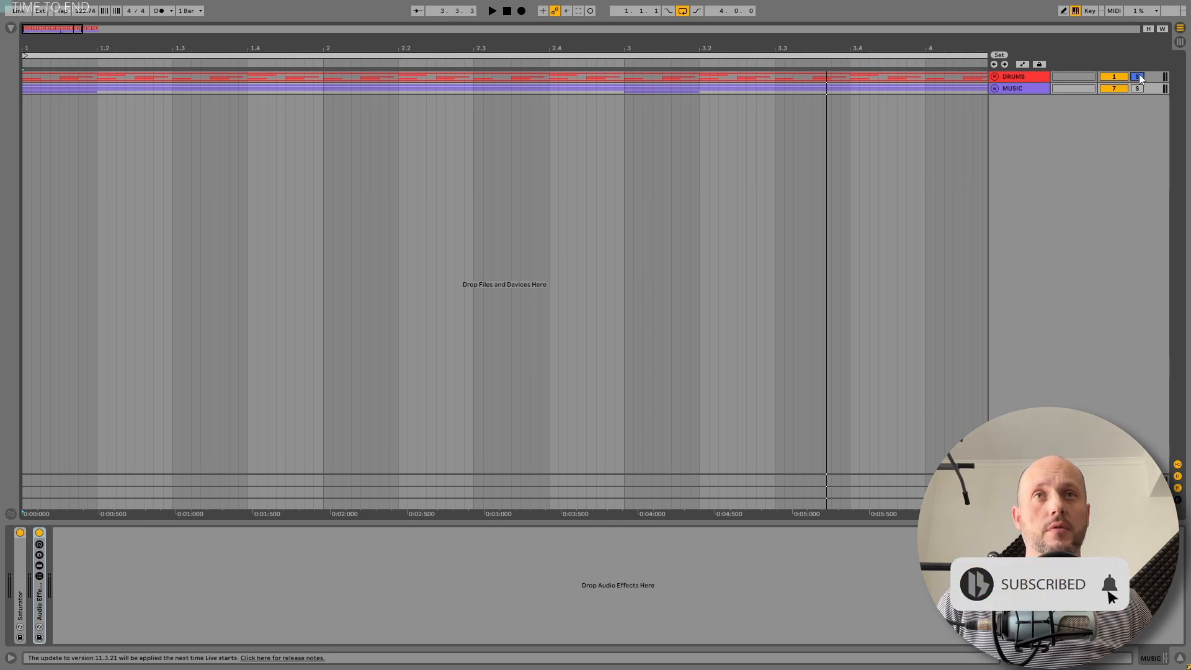
key(space)
click(996, 76)
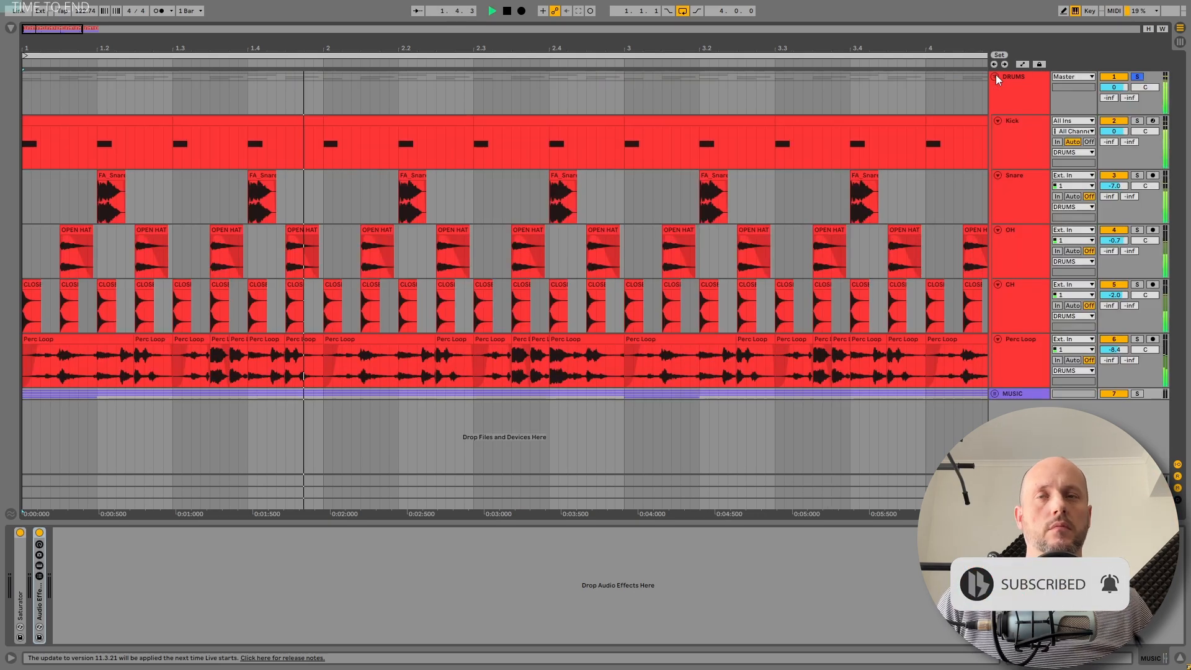
click(1028, 77)
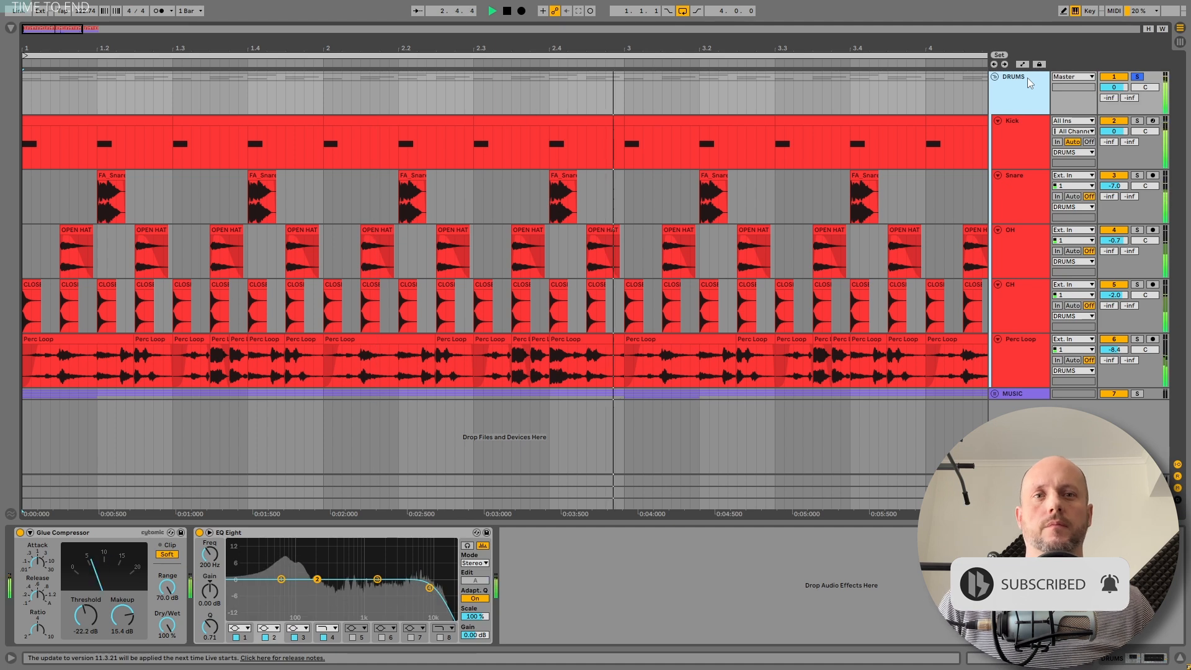
click(996, 76)
key(space)
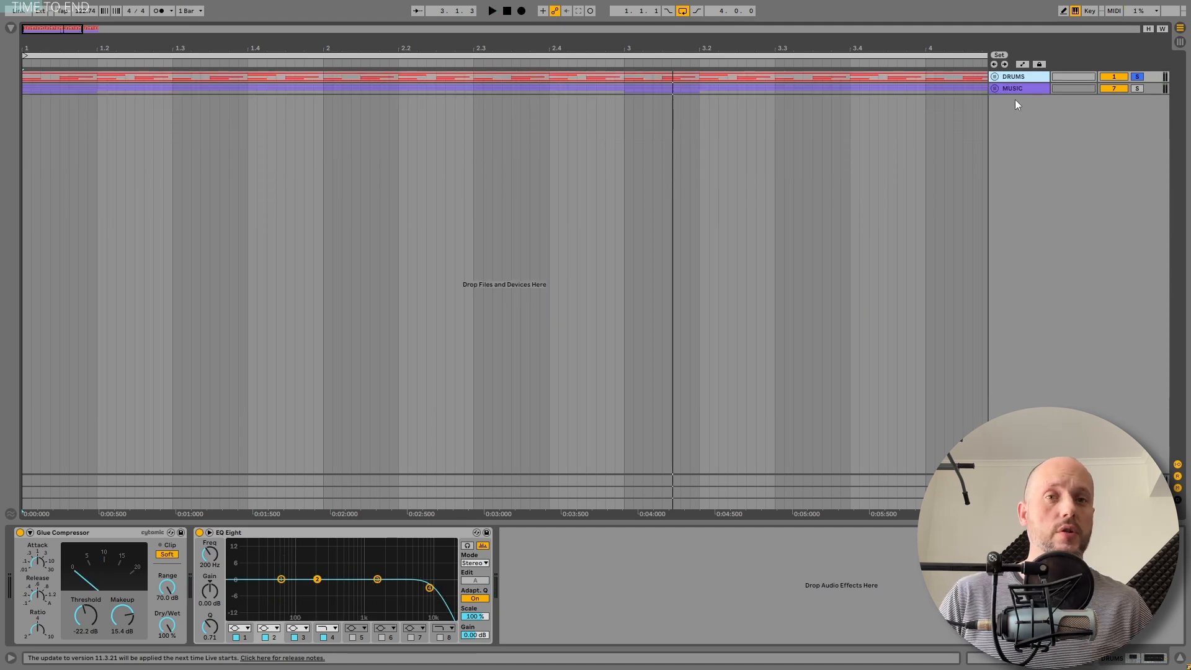
Play the MUSIC group on its own and unfold it to show its tracks
click(1033, 89)
key(space)
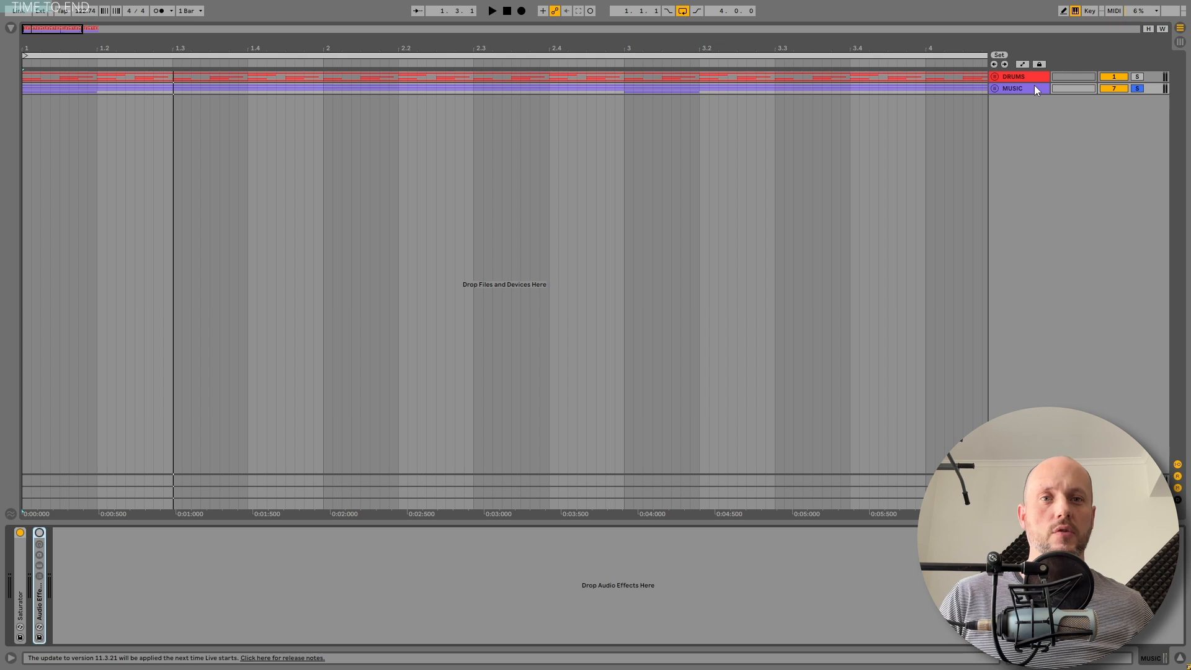
key(space)
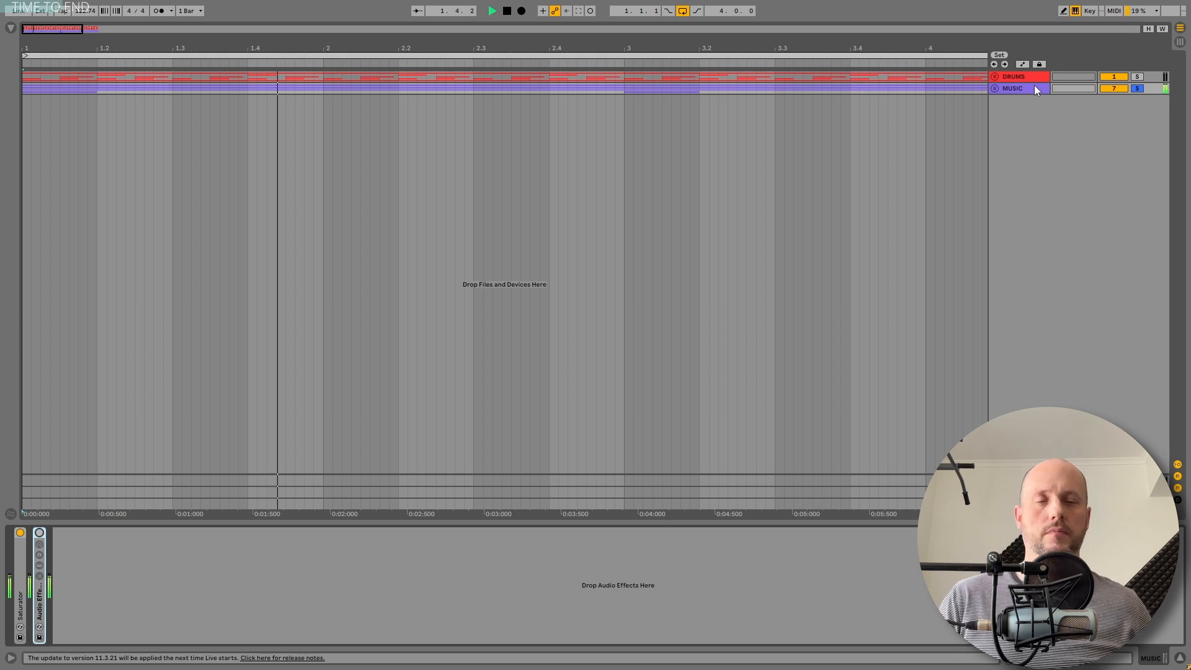
click(995, 88)
key(space)
Audition the Bass and Bell tracks of the MUSIC group one at a time in solo
click(1022, 169)
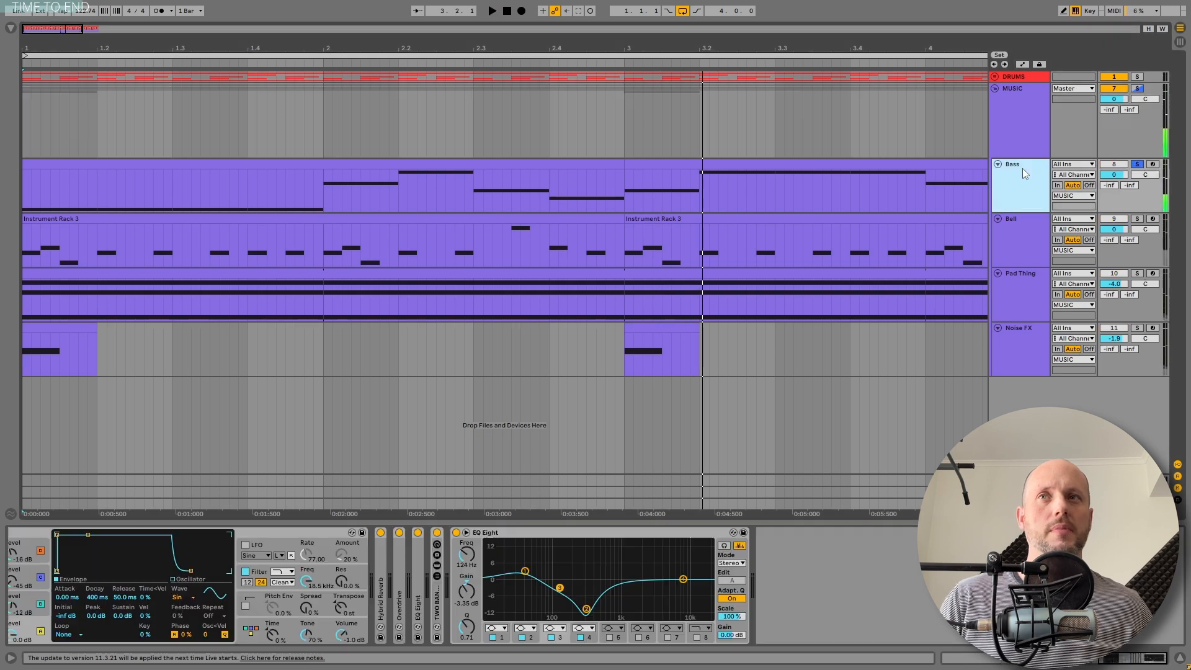
key(space)
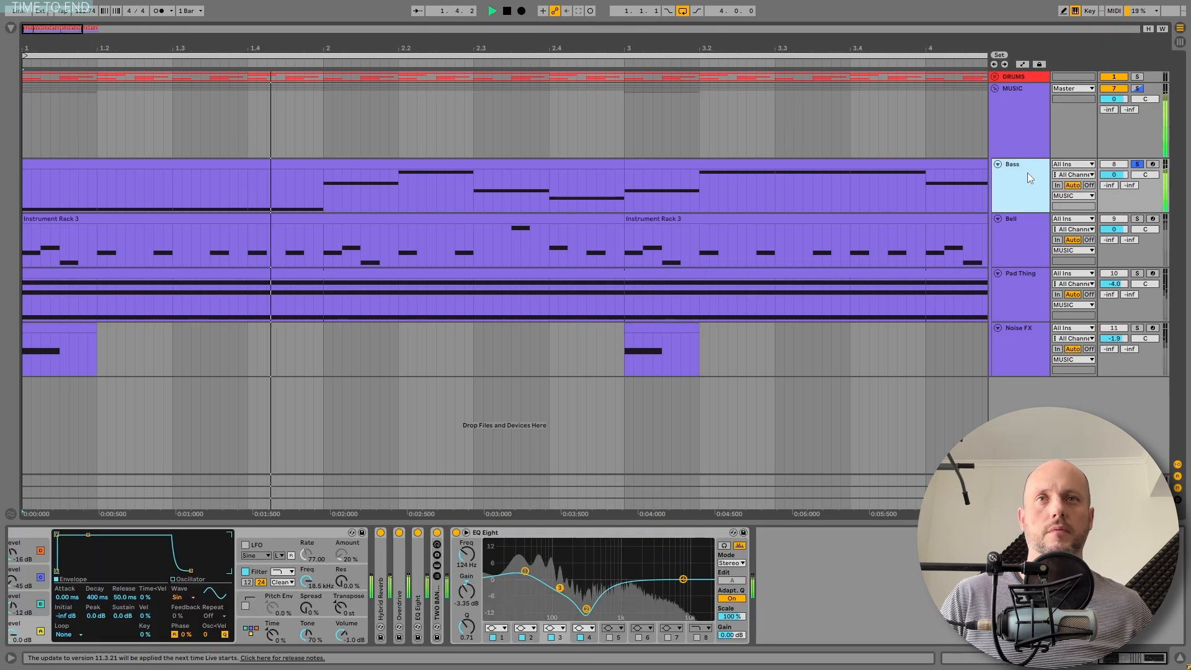
key(space)
click(1029, 232)
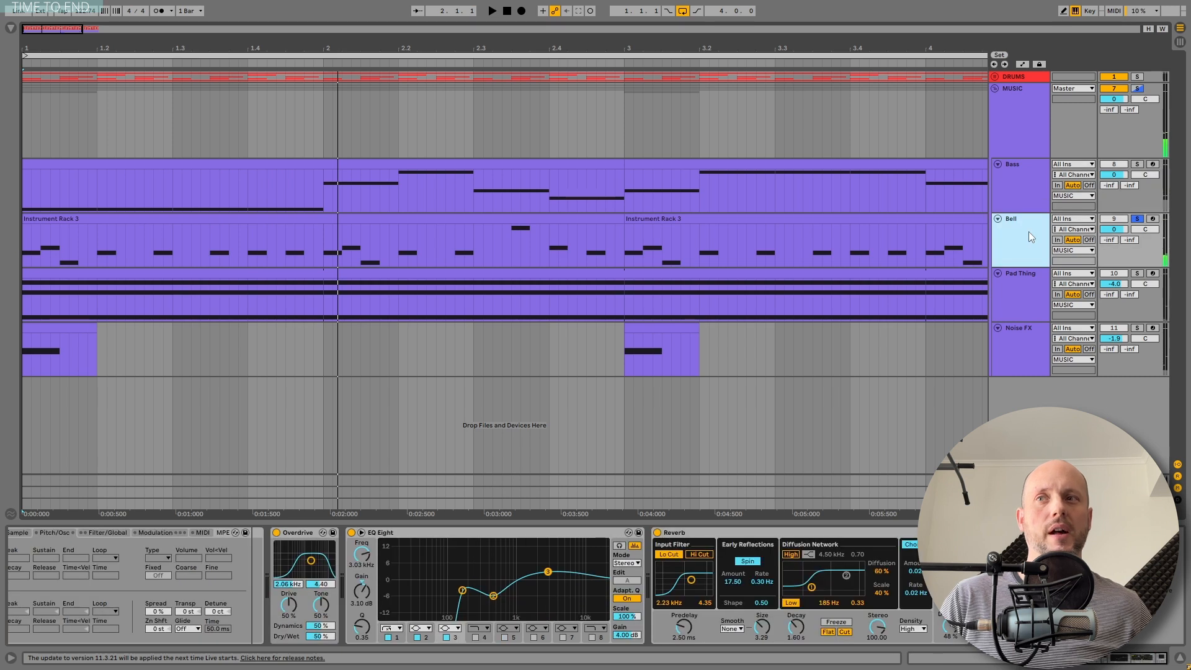
key(space)
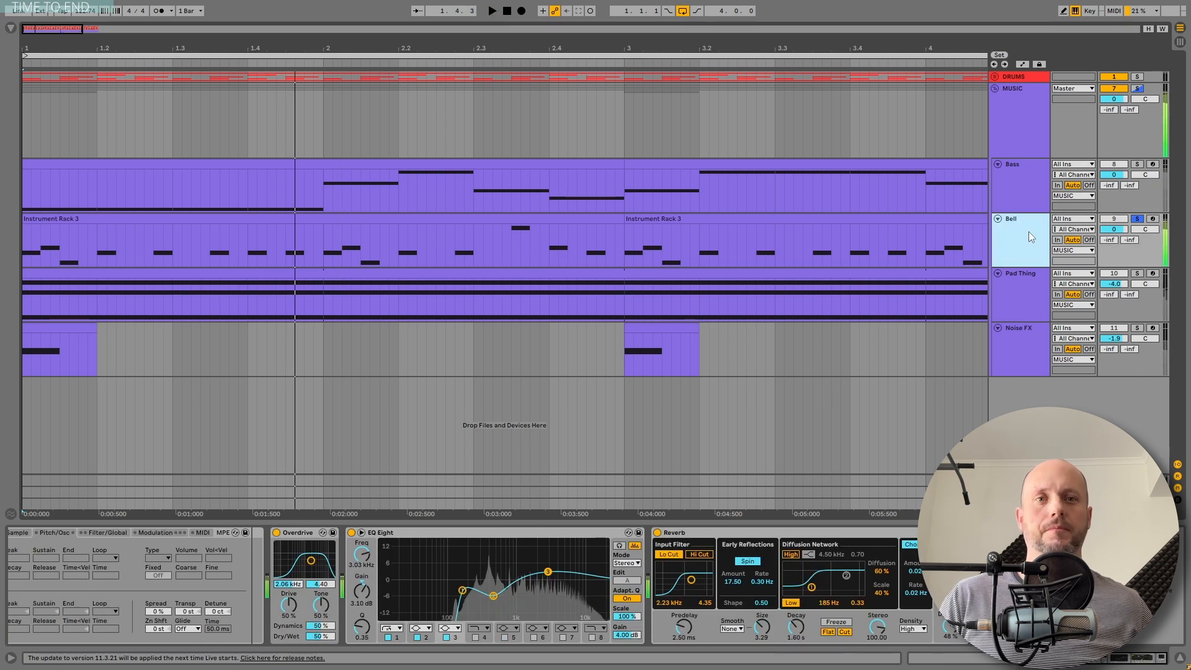
key(space)
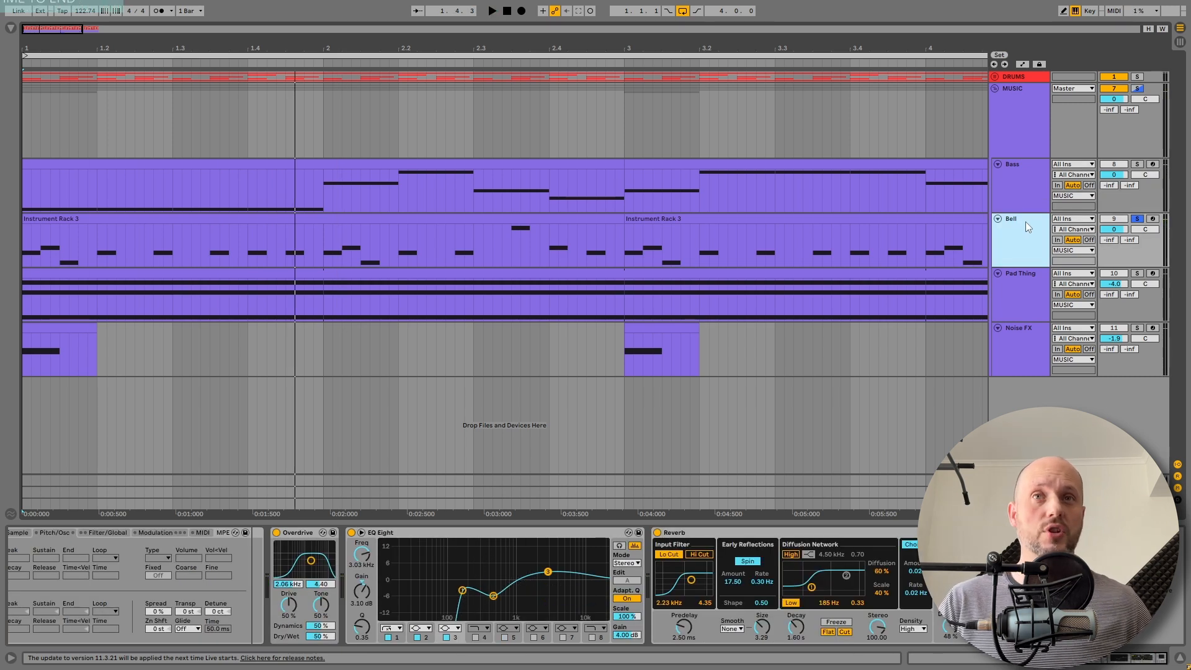
Audition the Pad Thing and Noise FX tracks one at a time in solo, and clear the solo
click(1138, 274)
key(space)
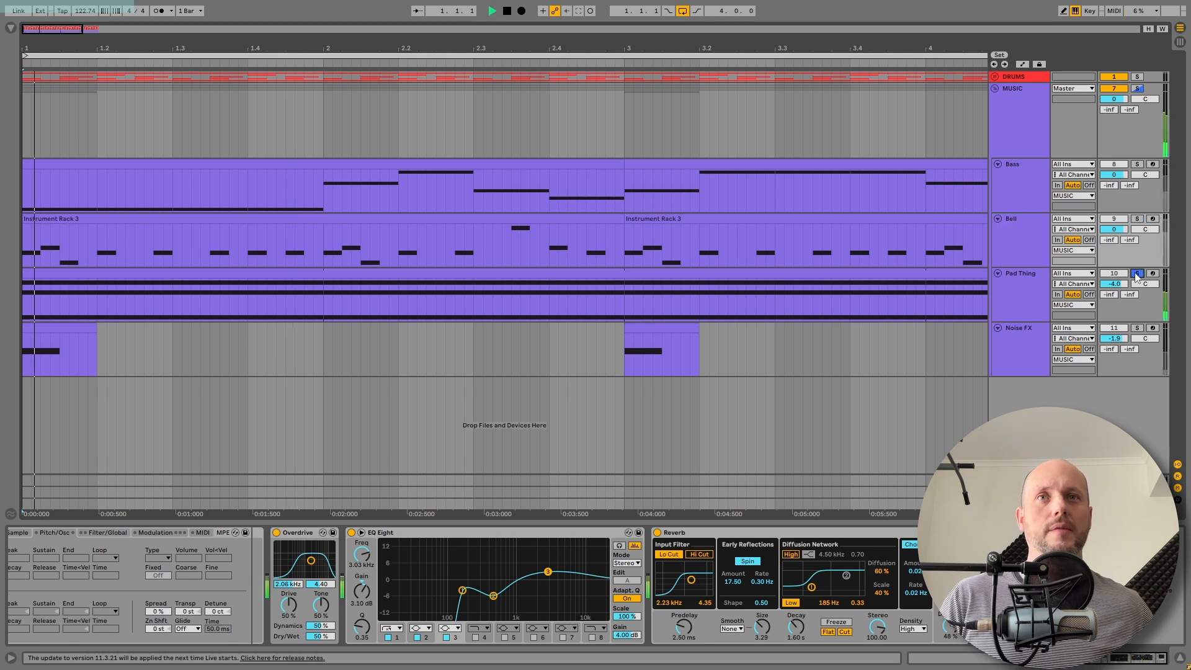
key(space)
click(1137, 328)
click(1018, 344)
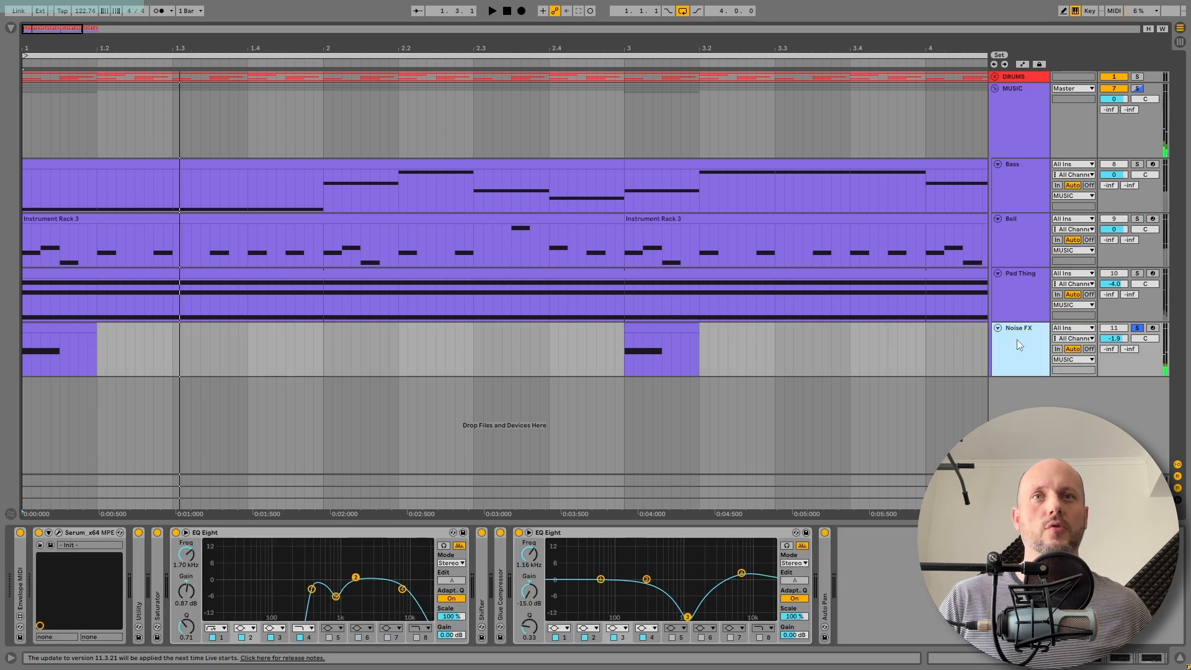
key(space)
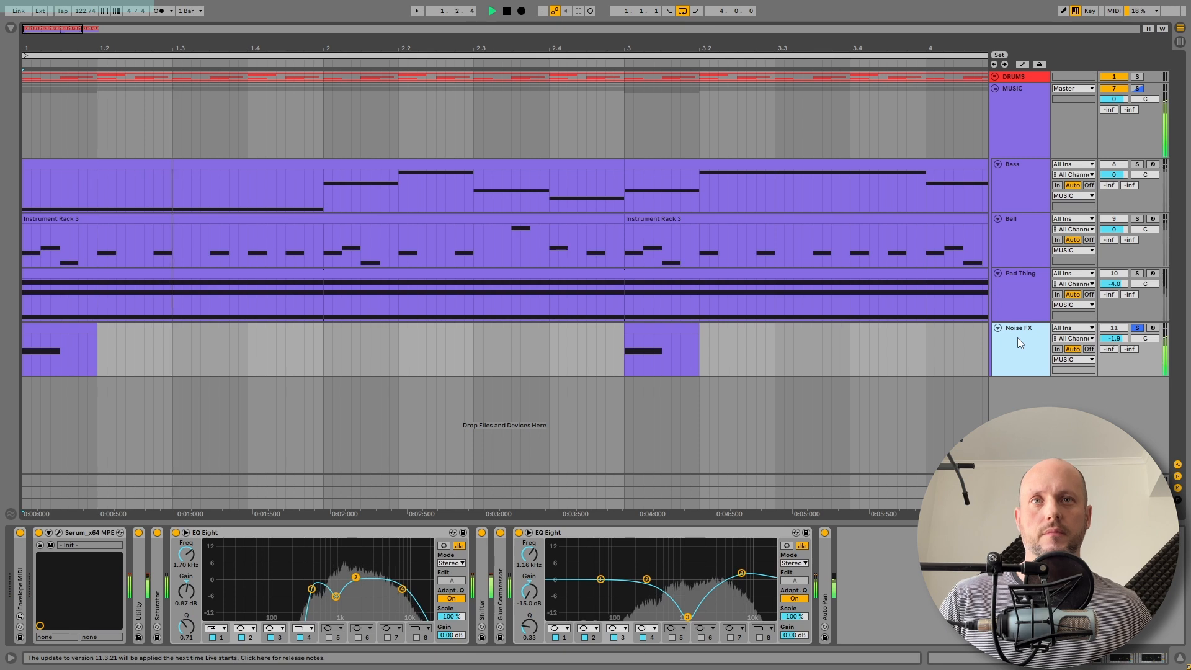
key(space)
click(1137, 328)
Fold the MUSIC group and play the full loop with drums and music together
click(1013, 125)
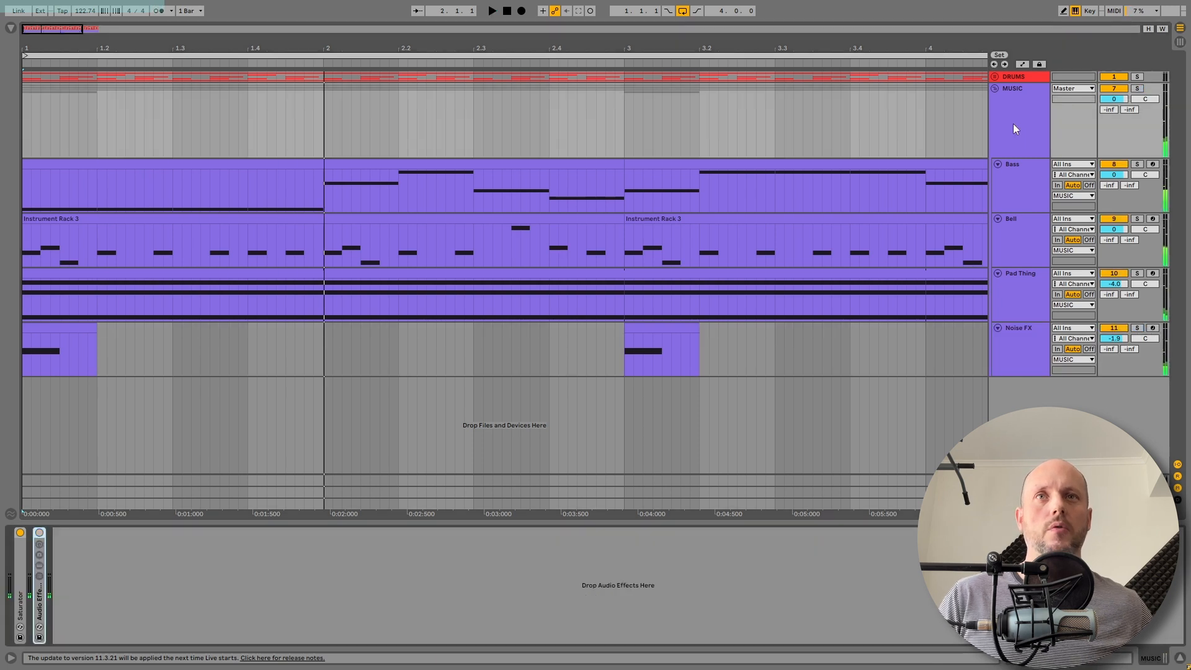
click(995, 89)
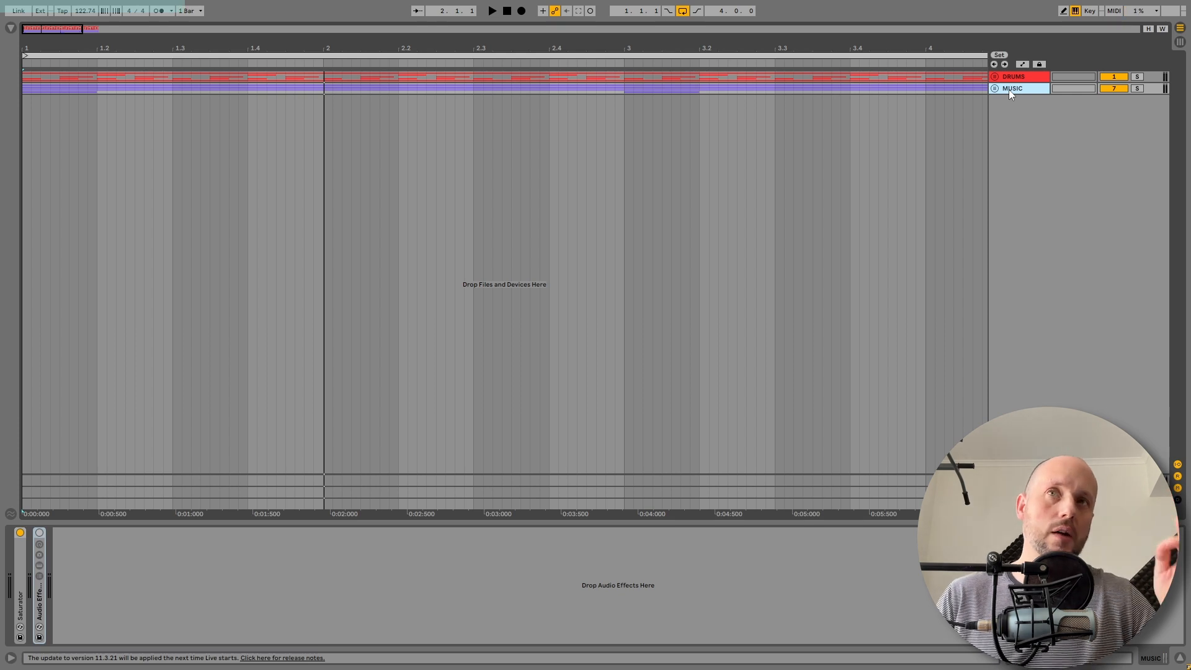
key(space)
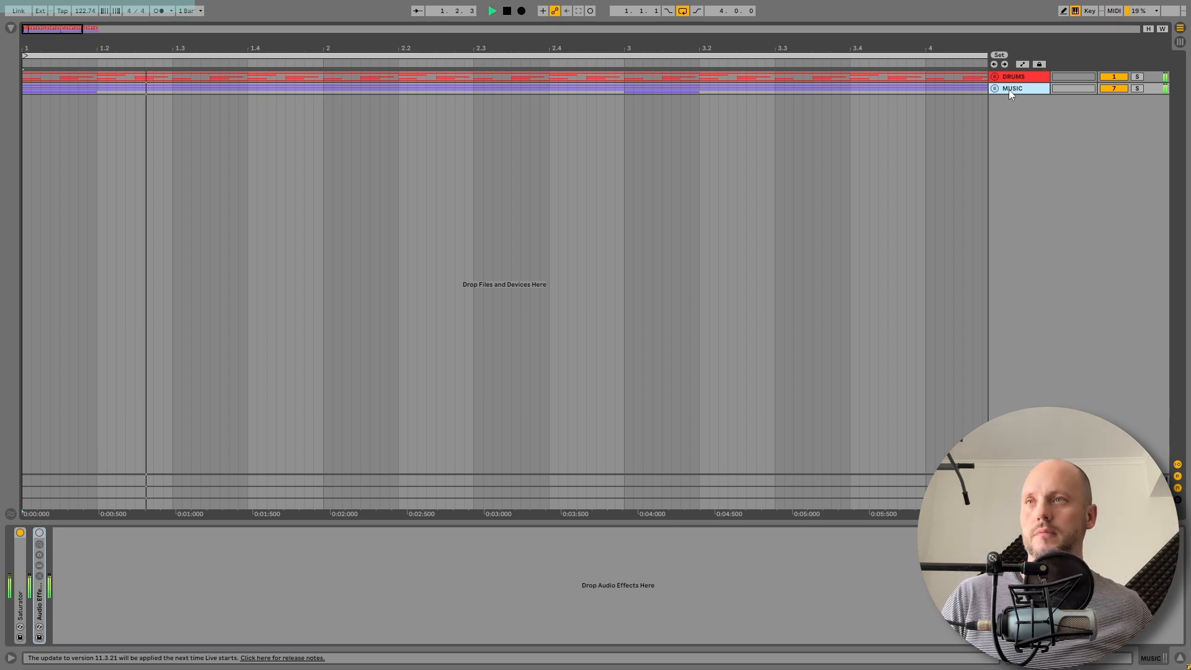
key(space)
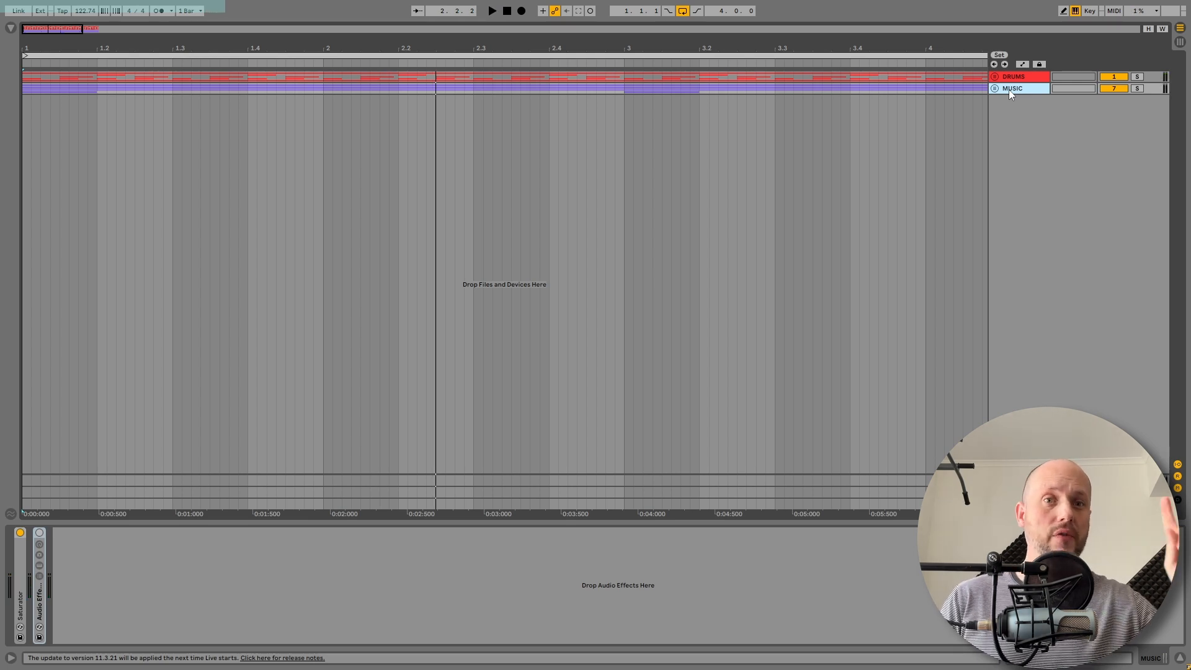
Unfold the DRUMS group and play it soloed
click(995, 77)
click(1005, 87)
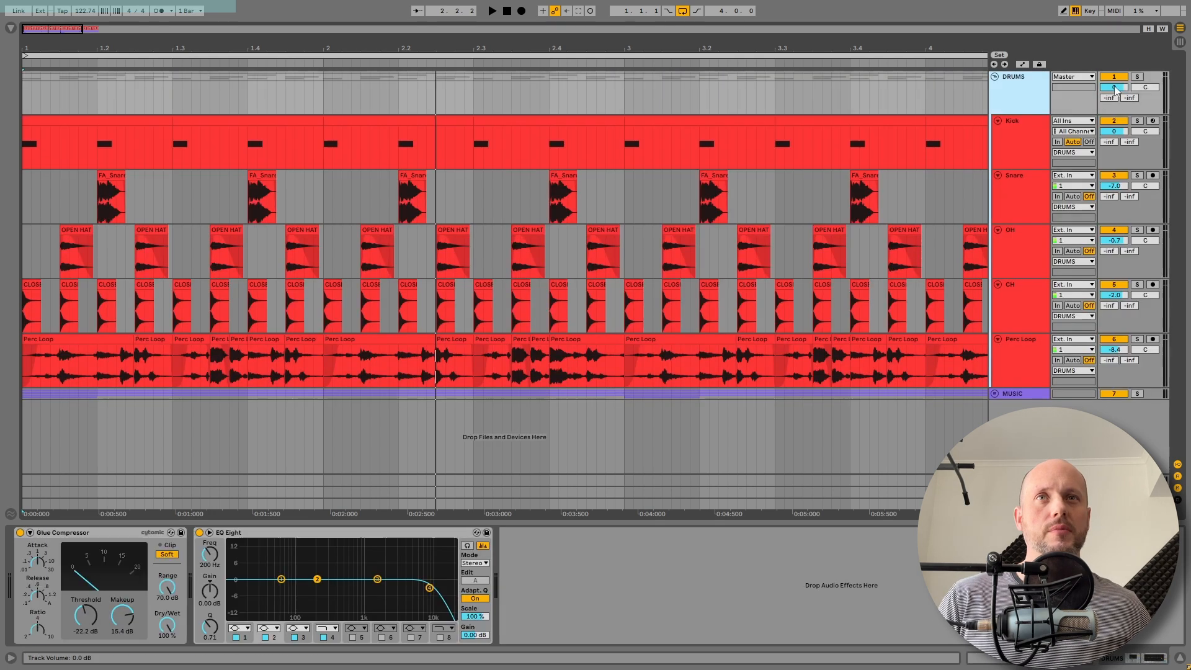
key(space)
Stop playback and examine the Operator and Saturator devices on the Kick track
click(1022, 135)
key(space)
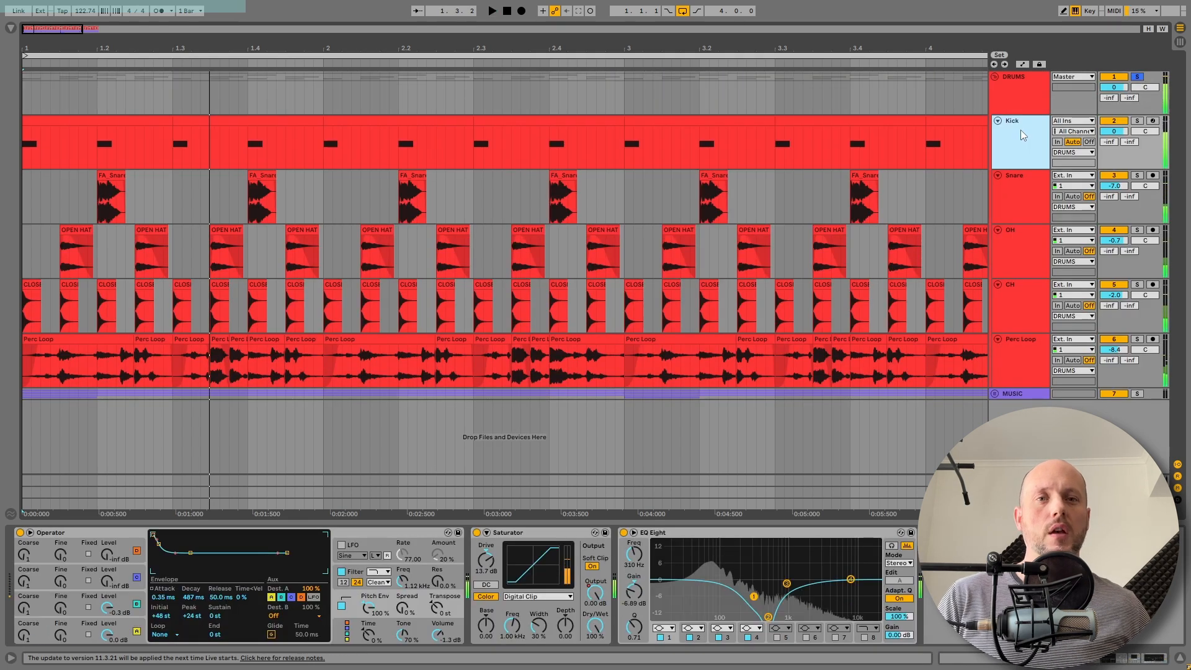
click(406, 531)
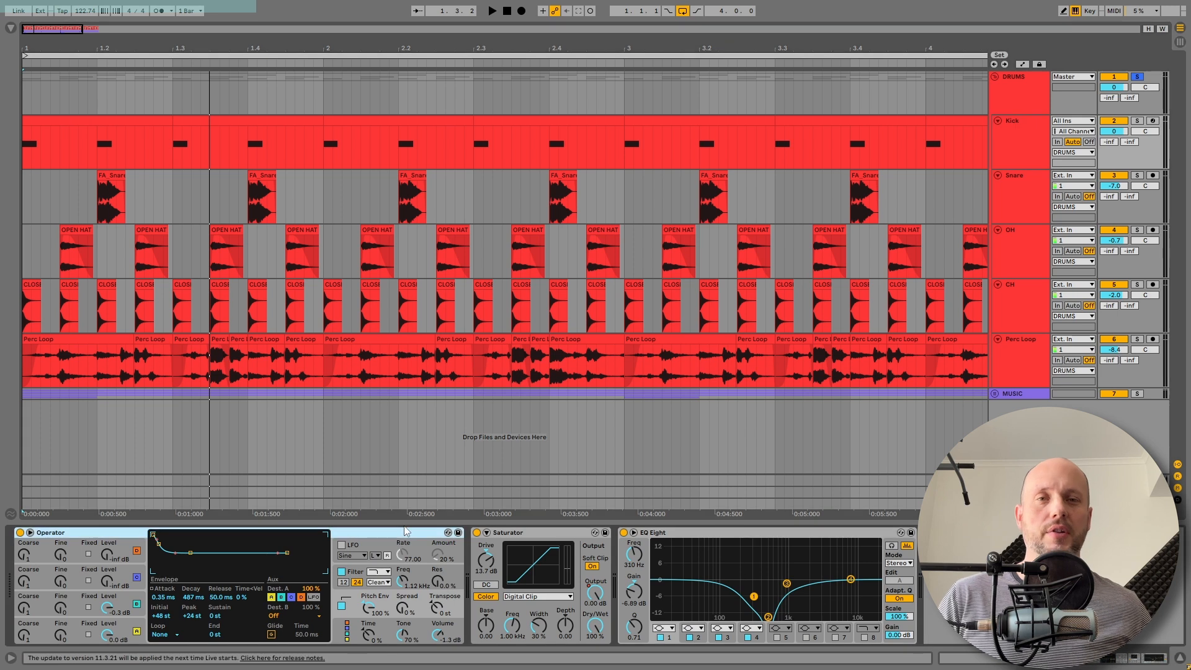
click(526, 564)
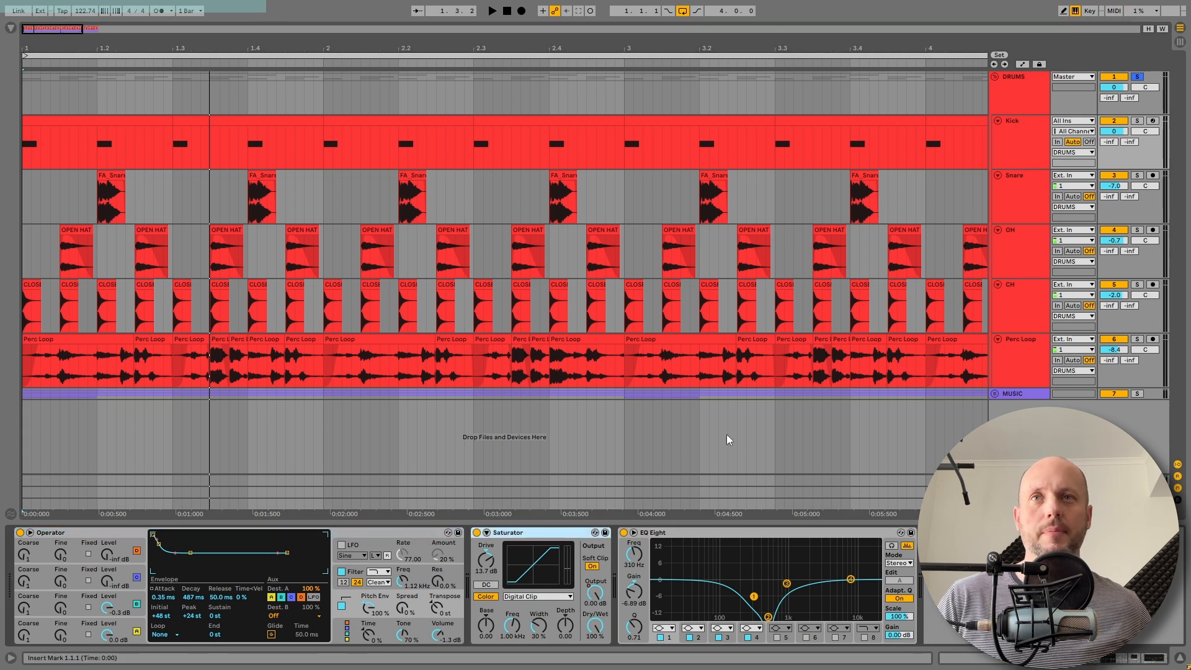
Add an audio track with Resampling input, record the soloed drums from the start, and zoom in on the waveform
key(super+t)
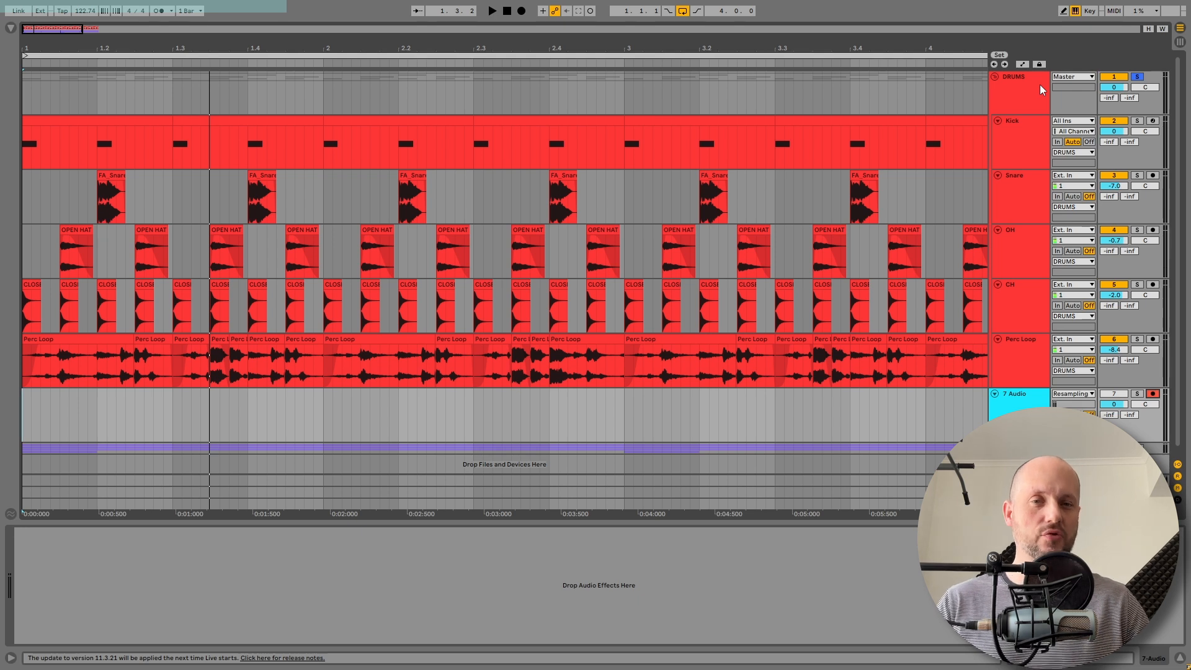
click(509, 11)
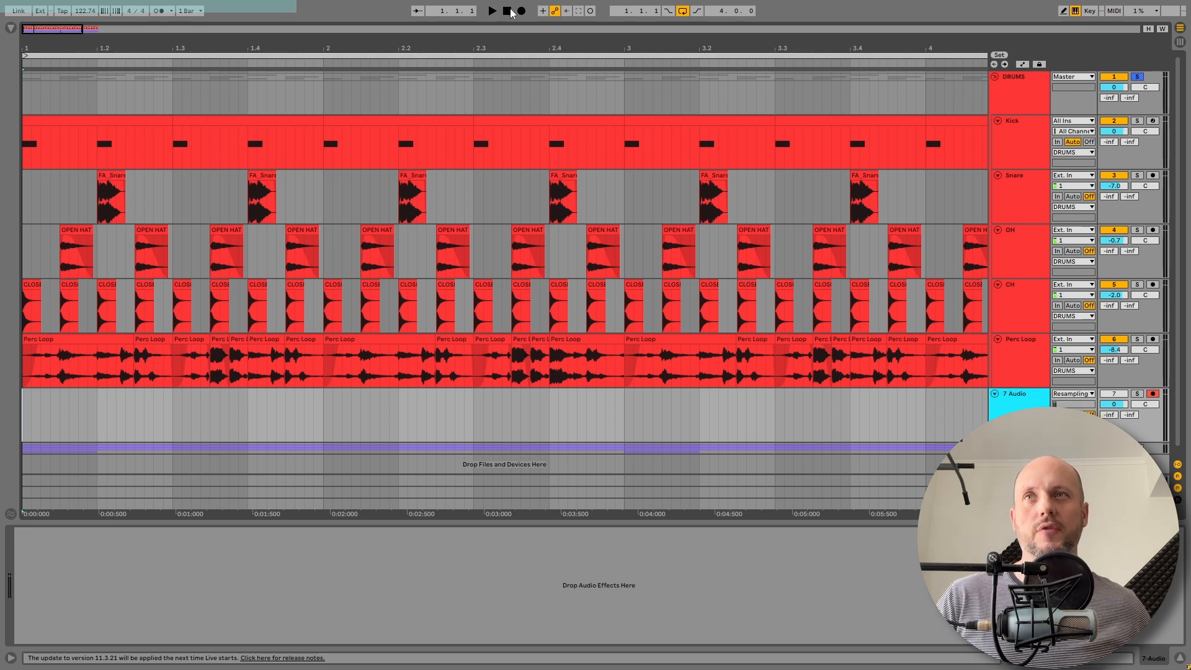
click(523, 12)
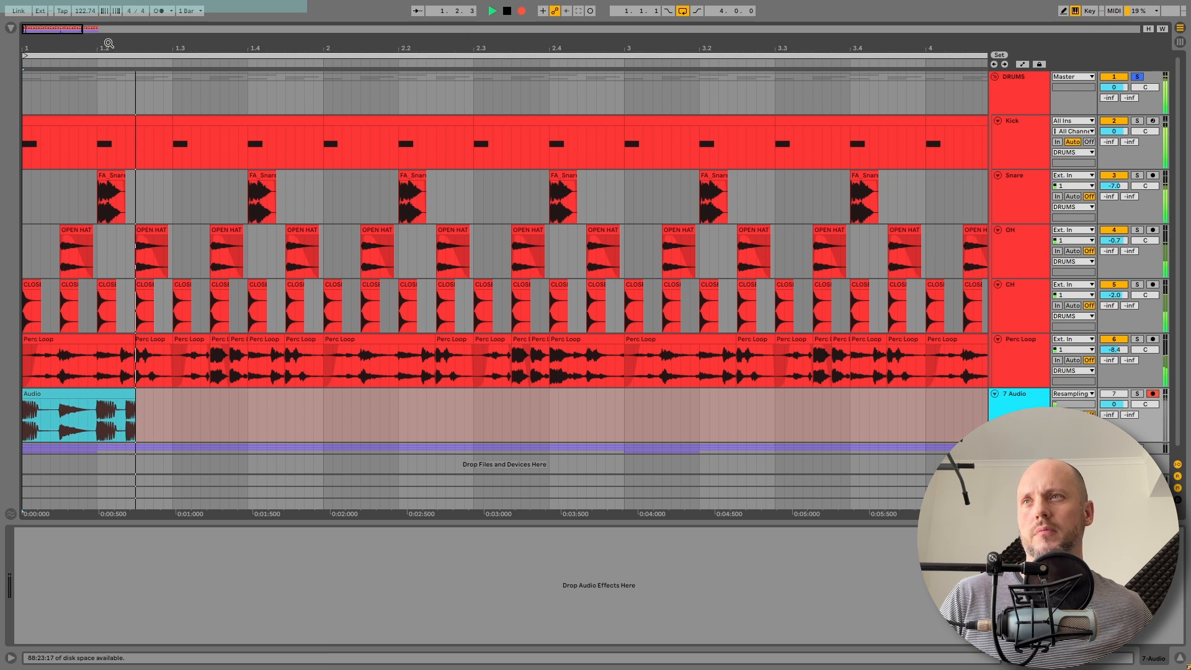
key(space)
drag(107, 46, 112, 367)
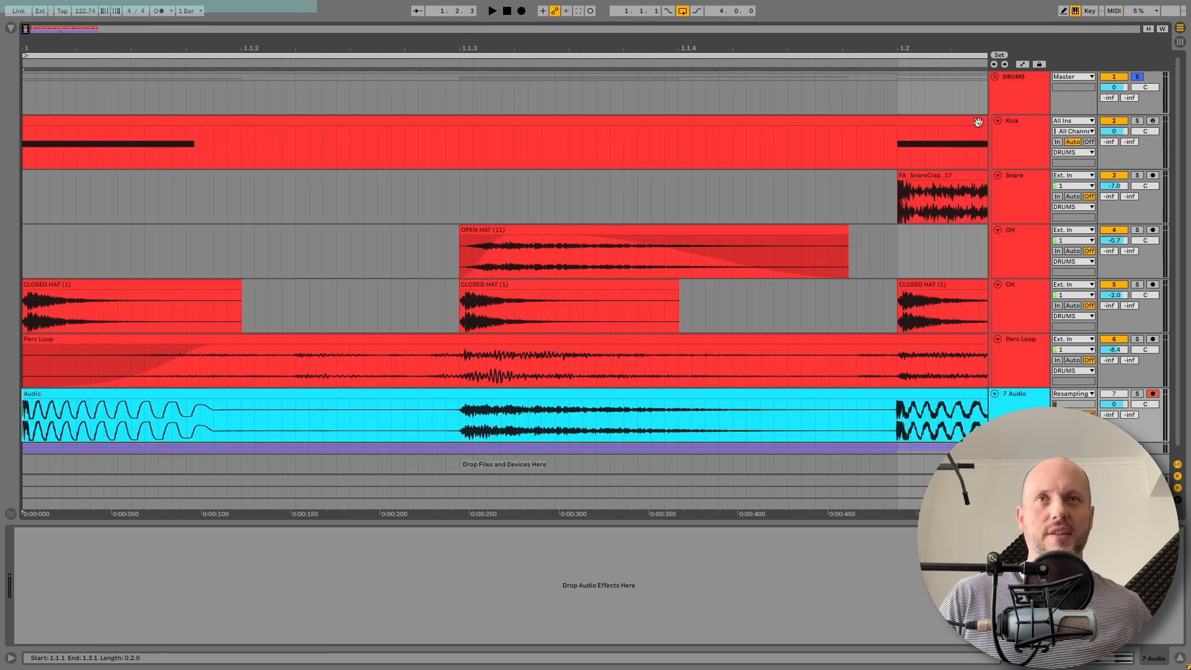
Set the Kick track's Saturator to Analog Clip and record the drums again onto the resampling track
click(1029, 128)
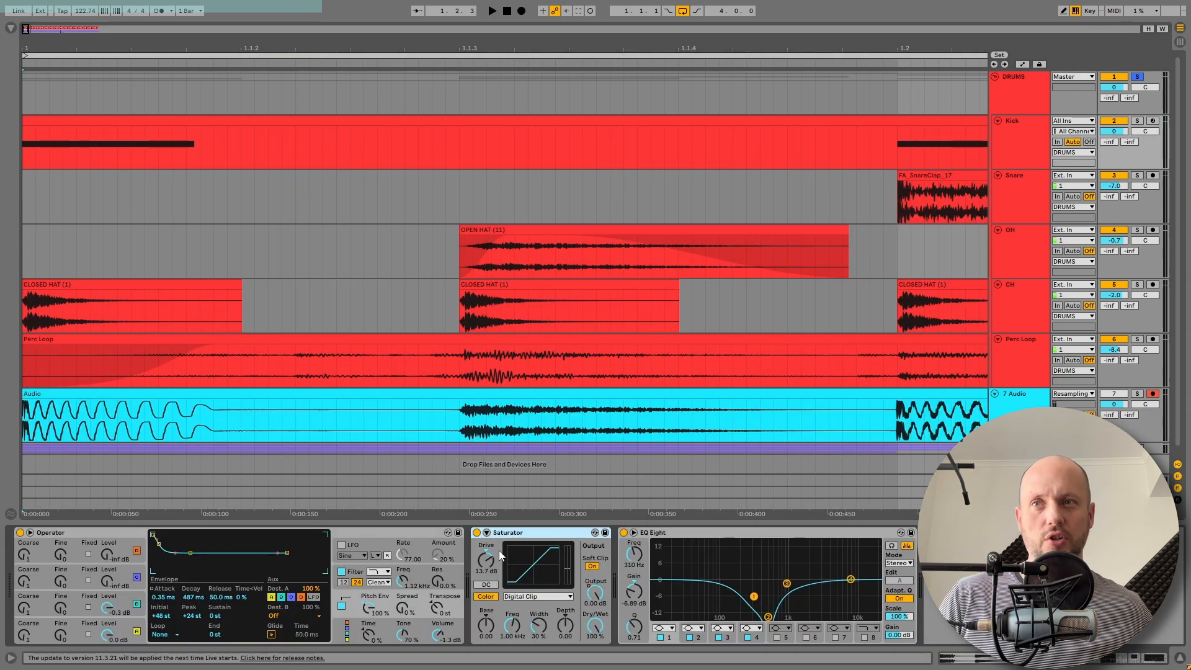
click(551, 598)
click(535, 541)
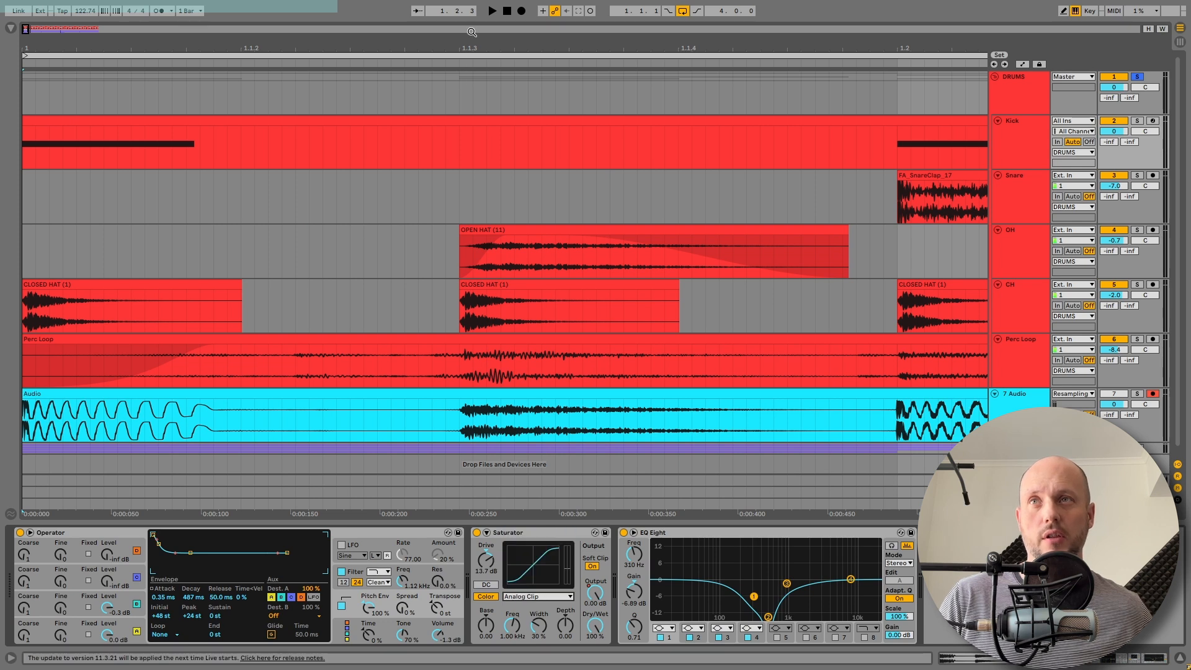
click(521, 11)
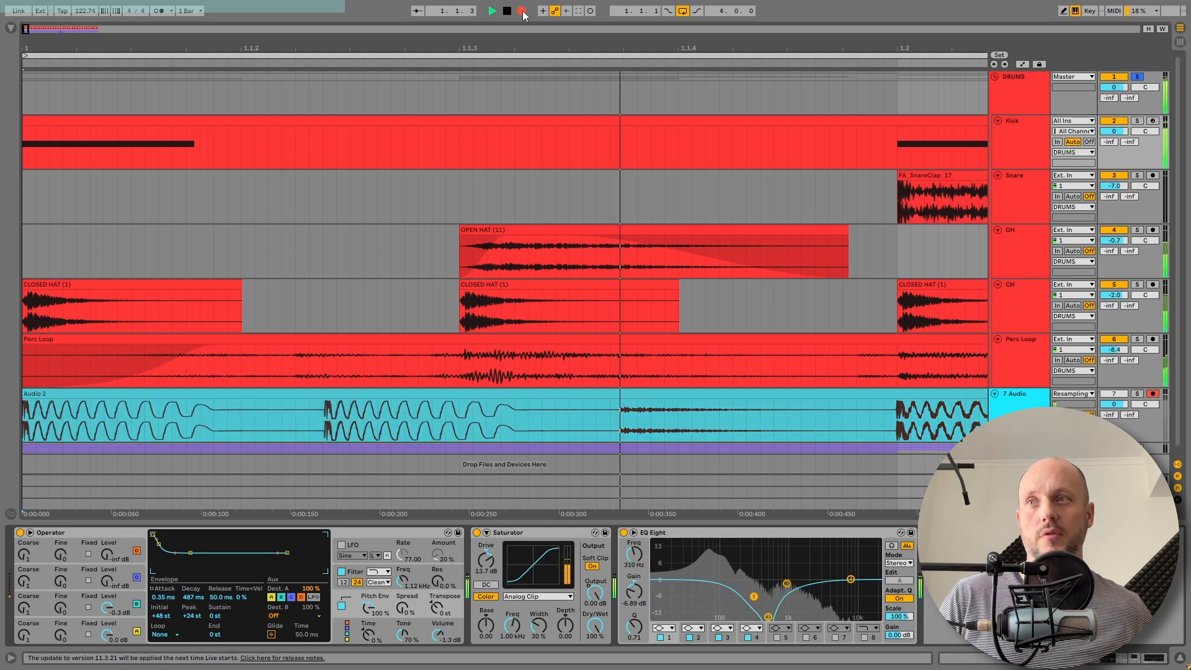
Set the Kick's Saturator back to Digital Clip and compare the kick with its EQ Eight bypassed and enabled
click(538, 597)
click(538, 581)
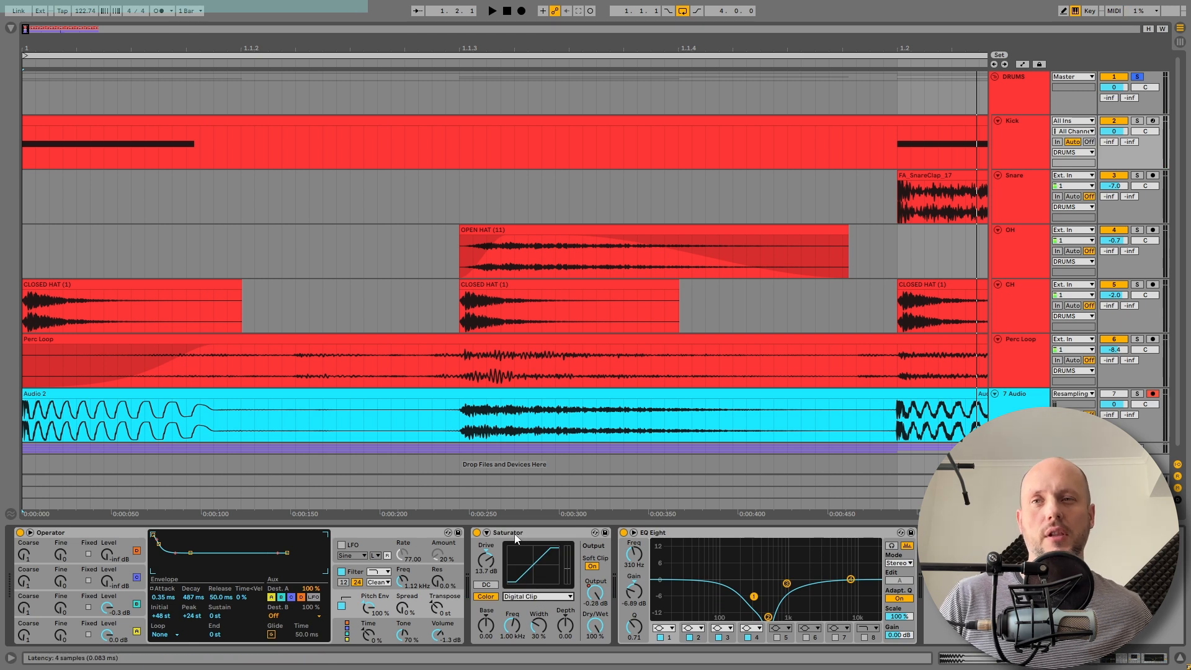
click(625, 533)
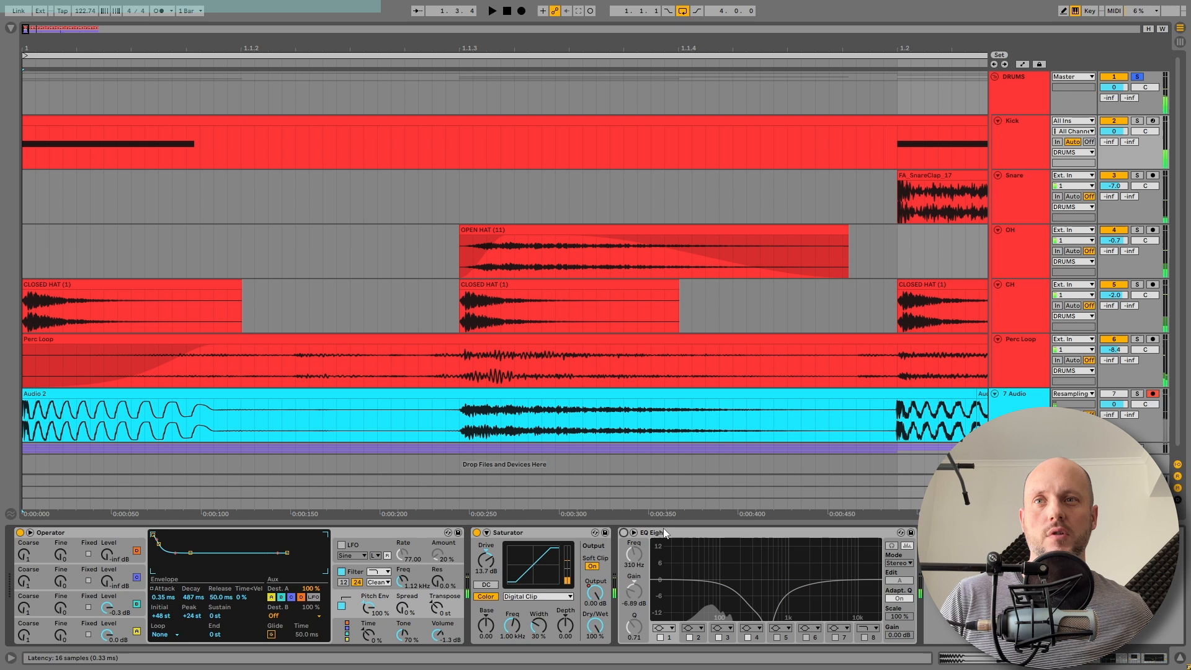
click(624, 533)
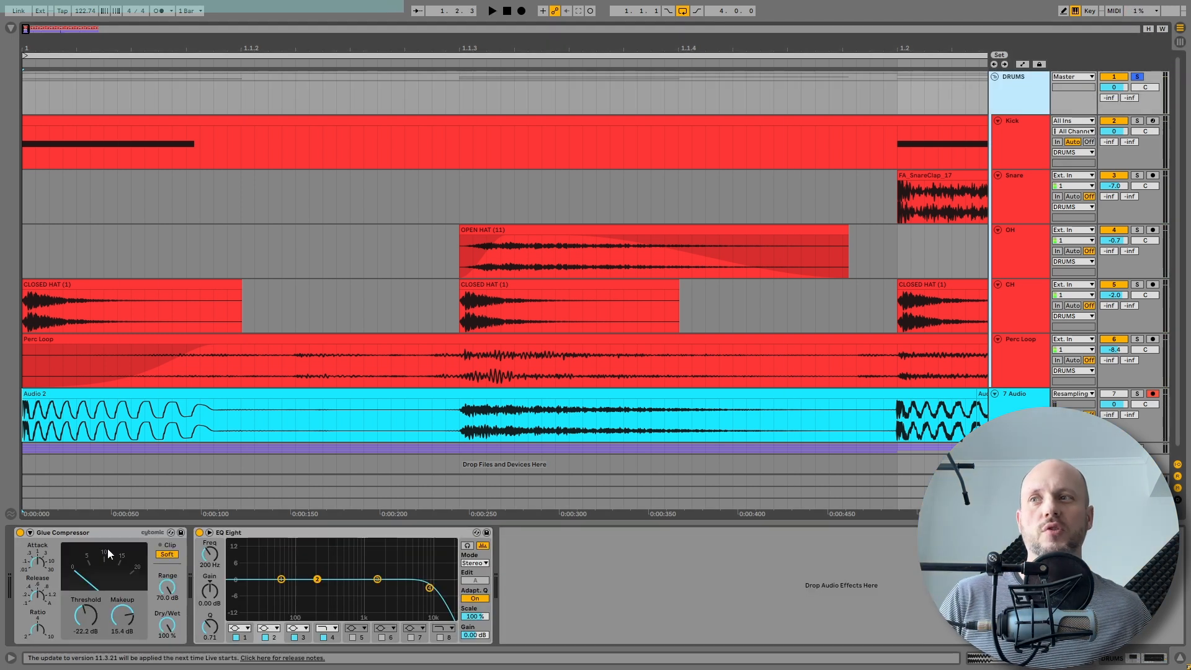
Turn off the Glue Compressor on the DRUMS group and play the drums without it
click(75, 533)
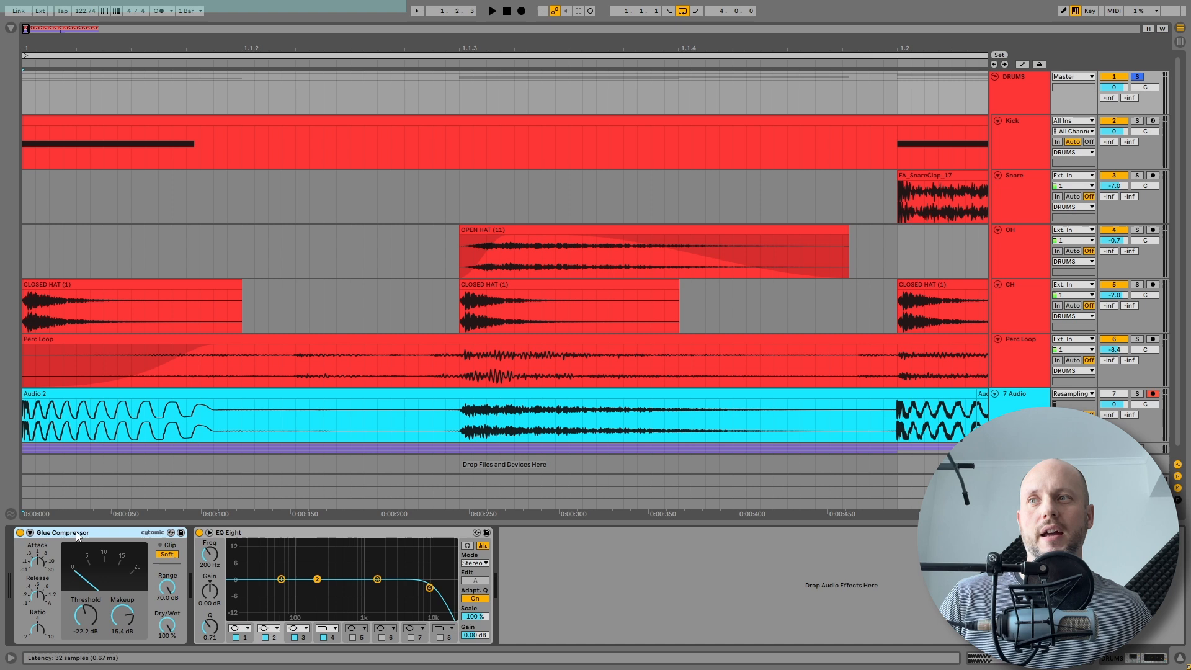
click(20, 533)
key(space)
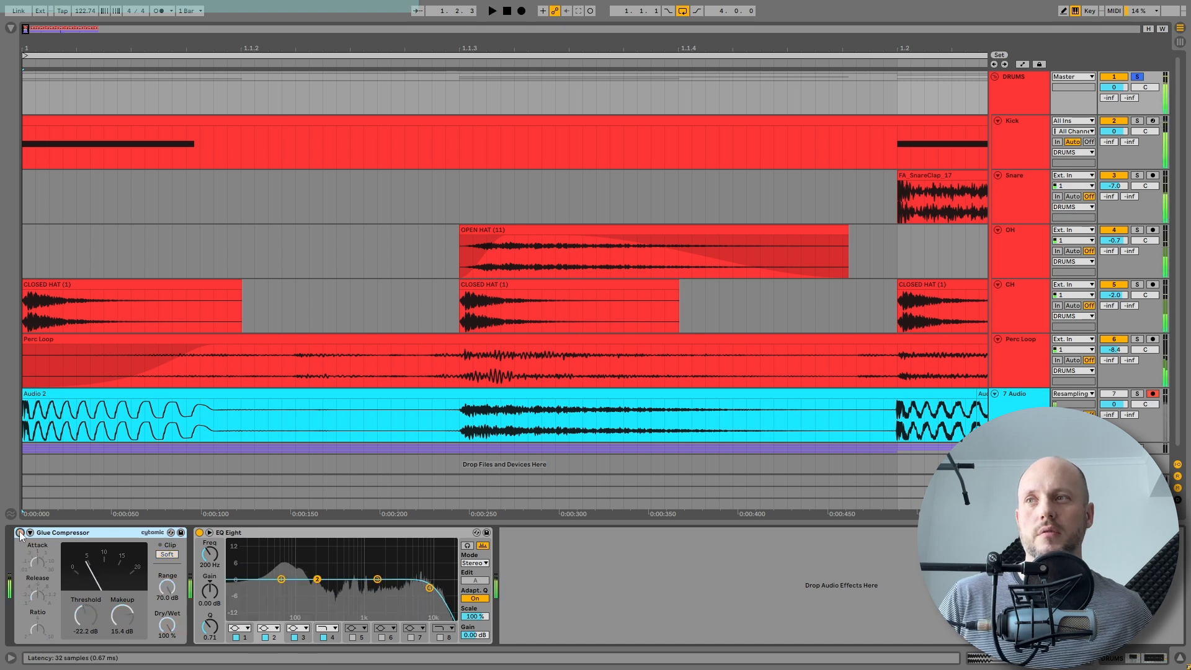
key(space)
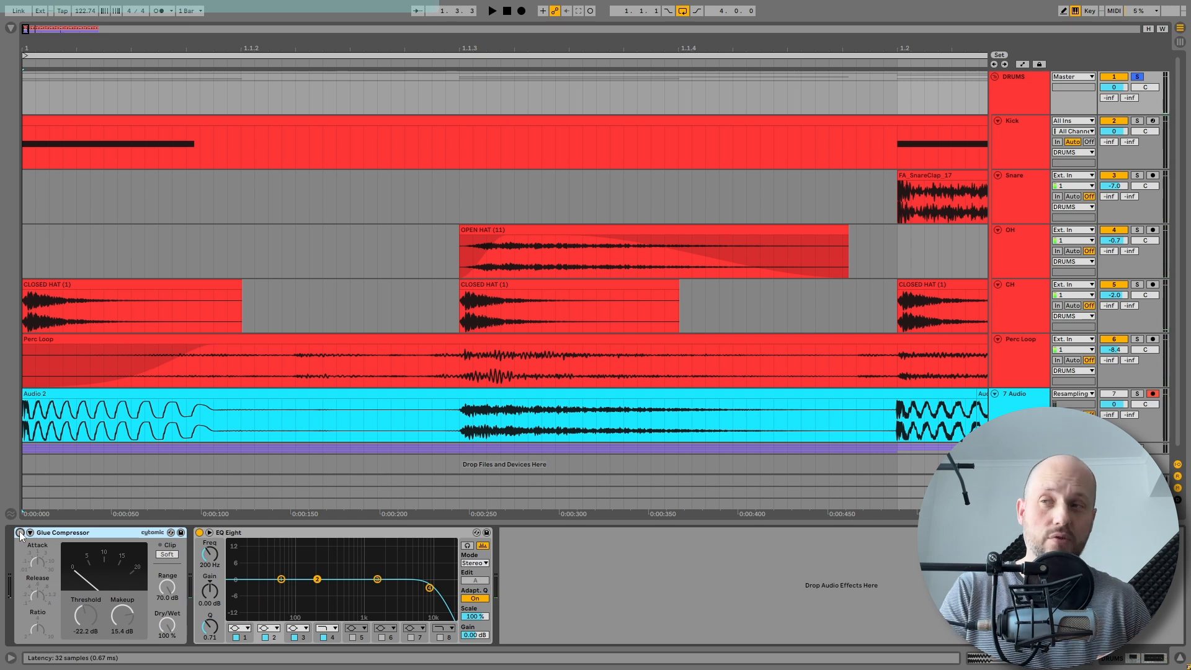
Turn the DRUMS group's Glue Compressor back on and compare the drums with the group's EQ Eight bypassed and enabled
click(21, 533)
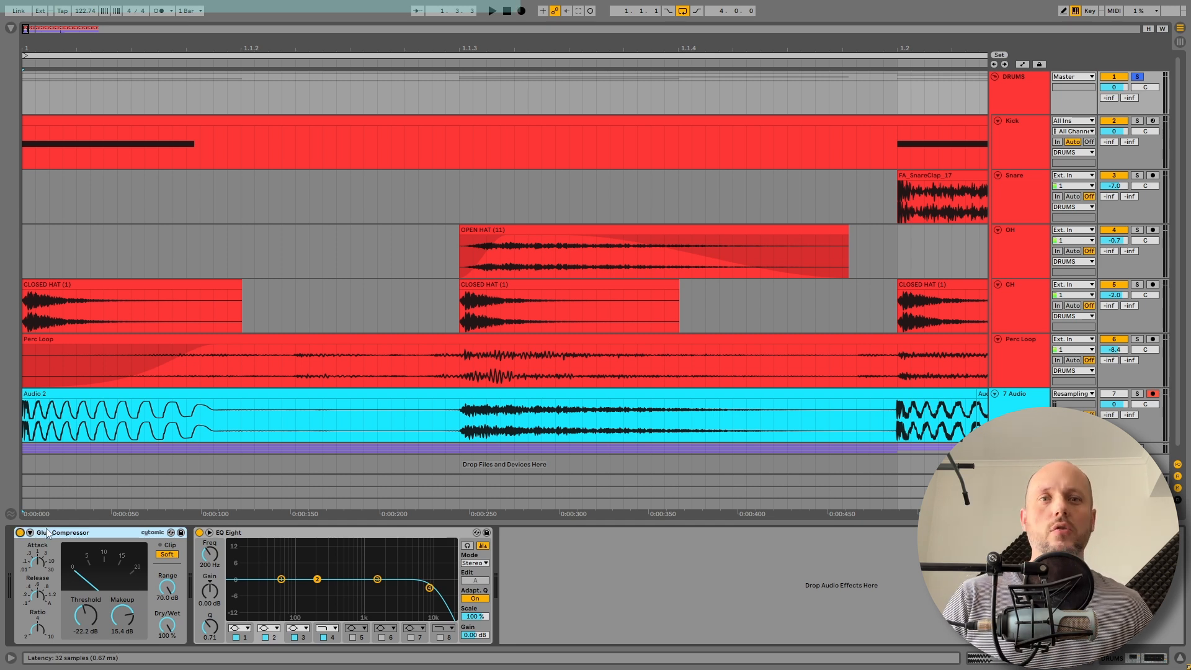
key(space)
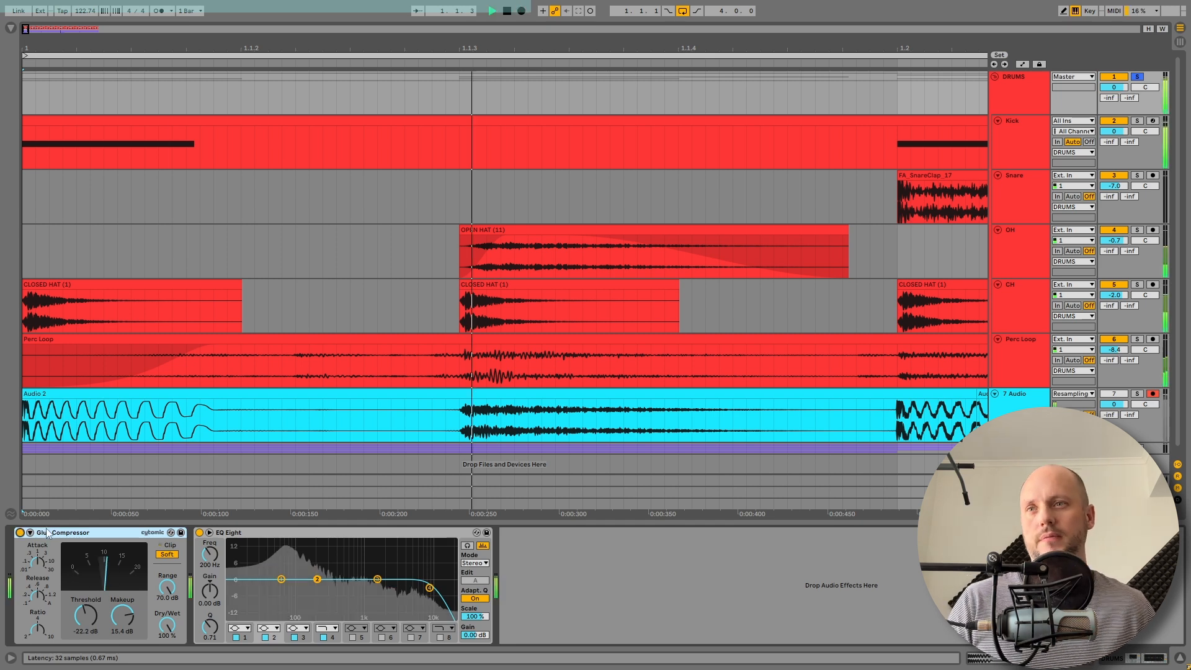
click(242, 534)
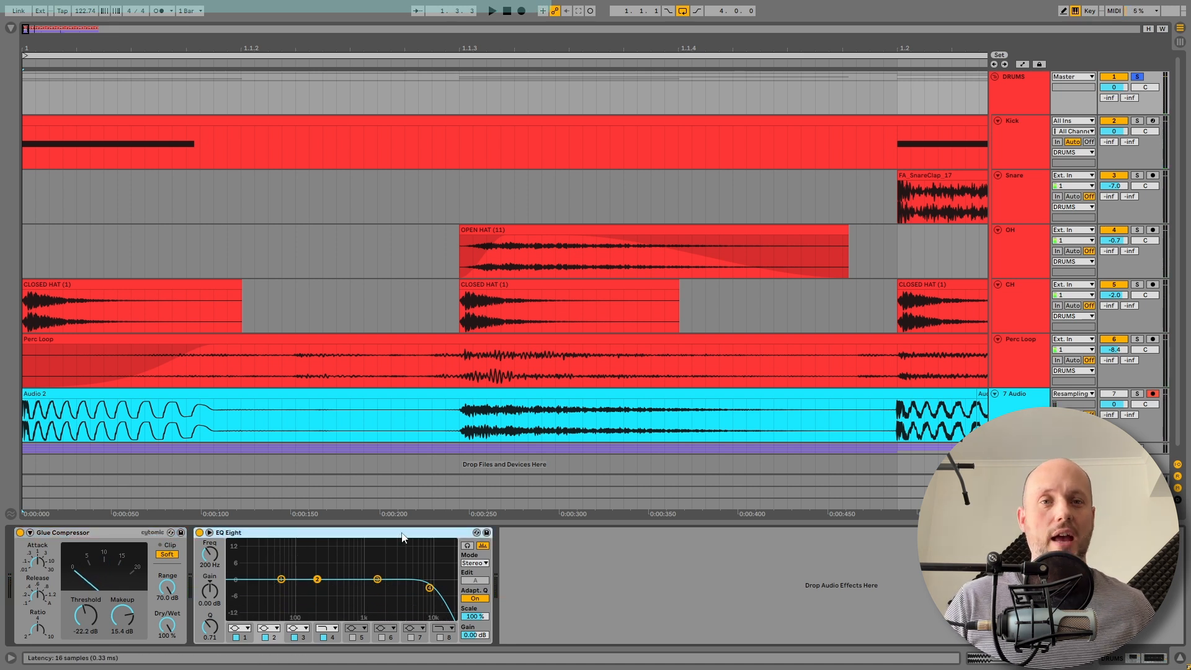
key(space)
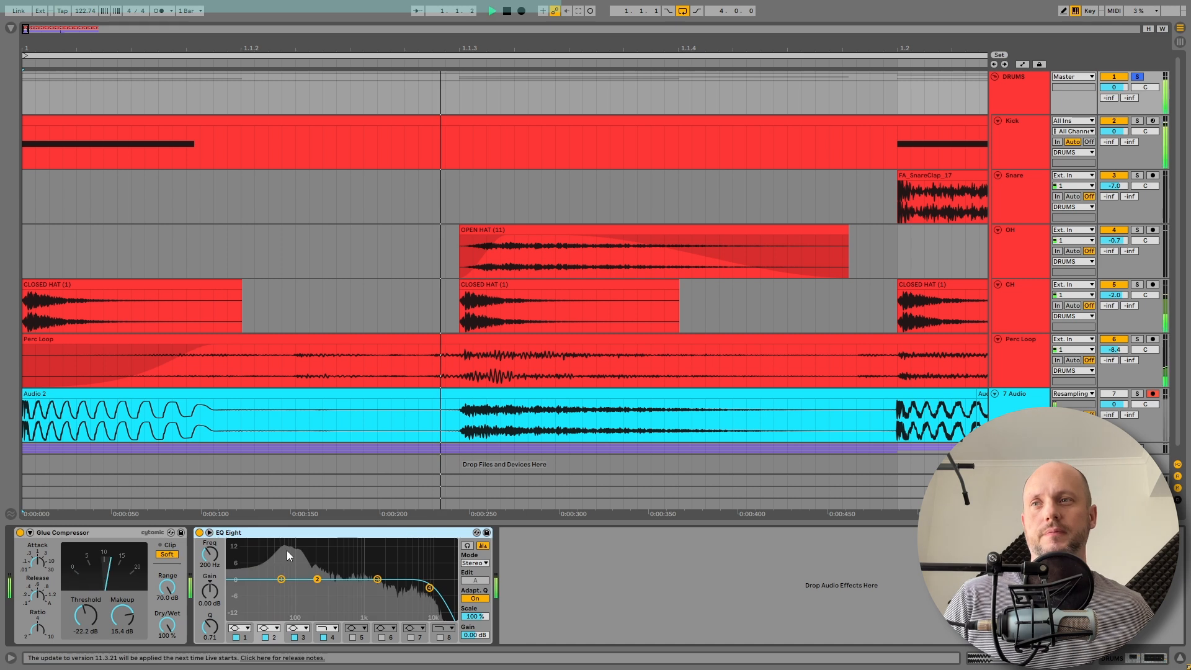
click(199, 533)
click(199, 533)
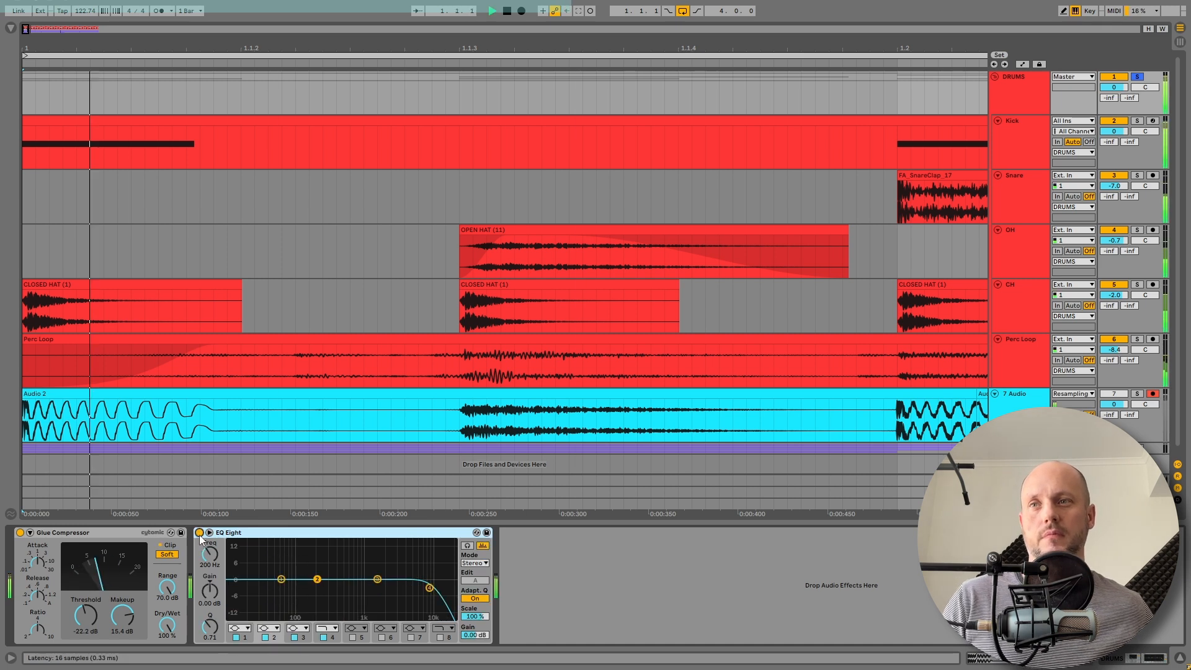
key(space)
Unsolo and collapse the DRUMS group and delete the resampling audio track
click(995, 77)
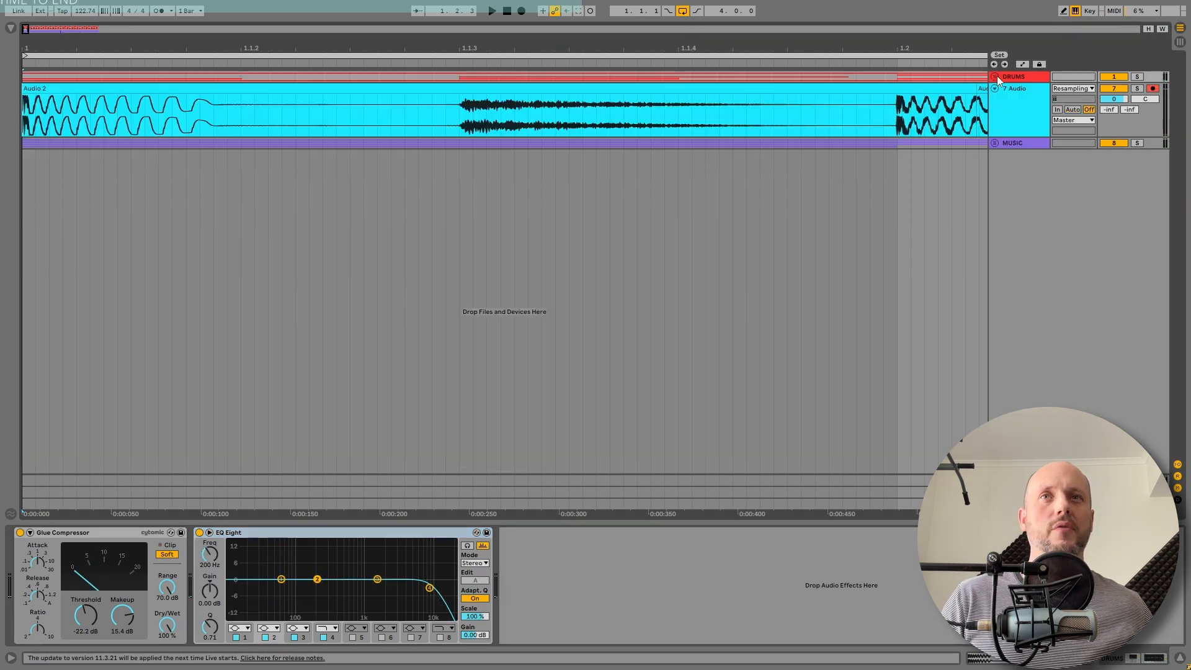
click(1018, 104)
key(Delete)
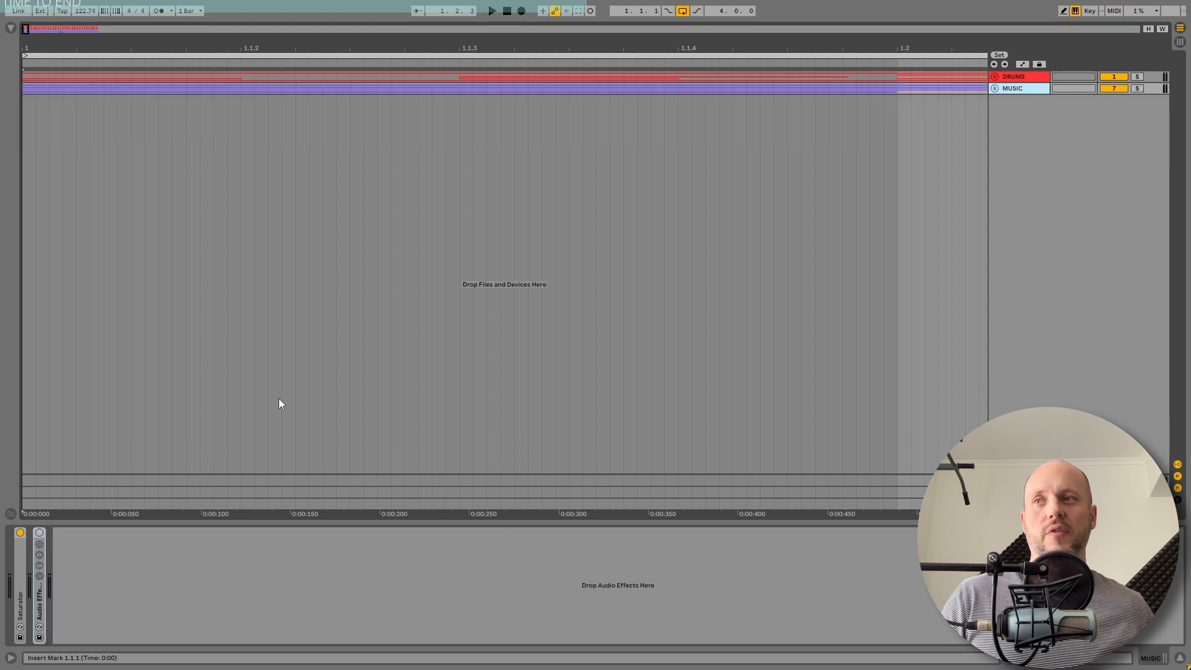
Enable the Audio Effect Rack on the MUSIC group and play the full four-bar loop
click(40, 532)
drag(497, 46, 498, 3)
key(space)
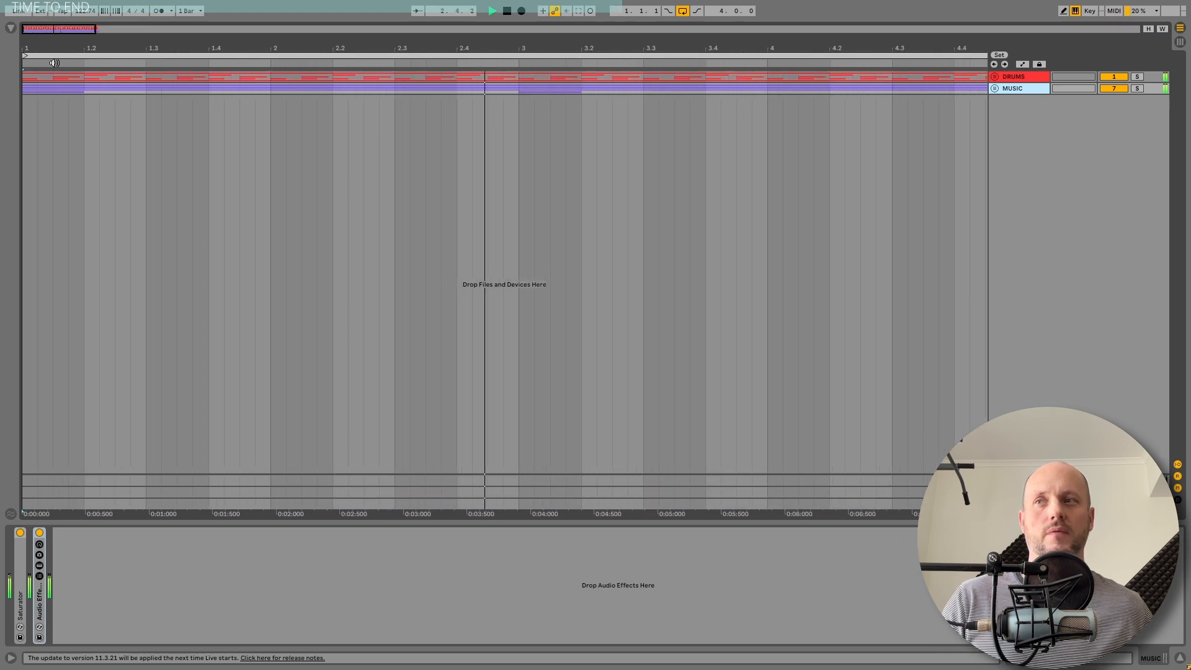
Compare the full loop with the MUSIC group's Audio Effect Rack bypassed and enabled
click(39, 533)
key(space)
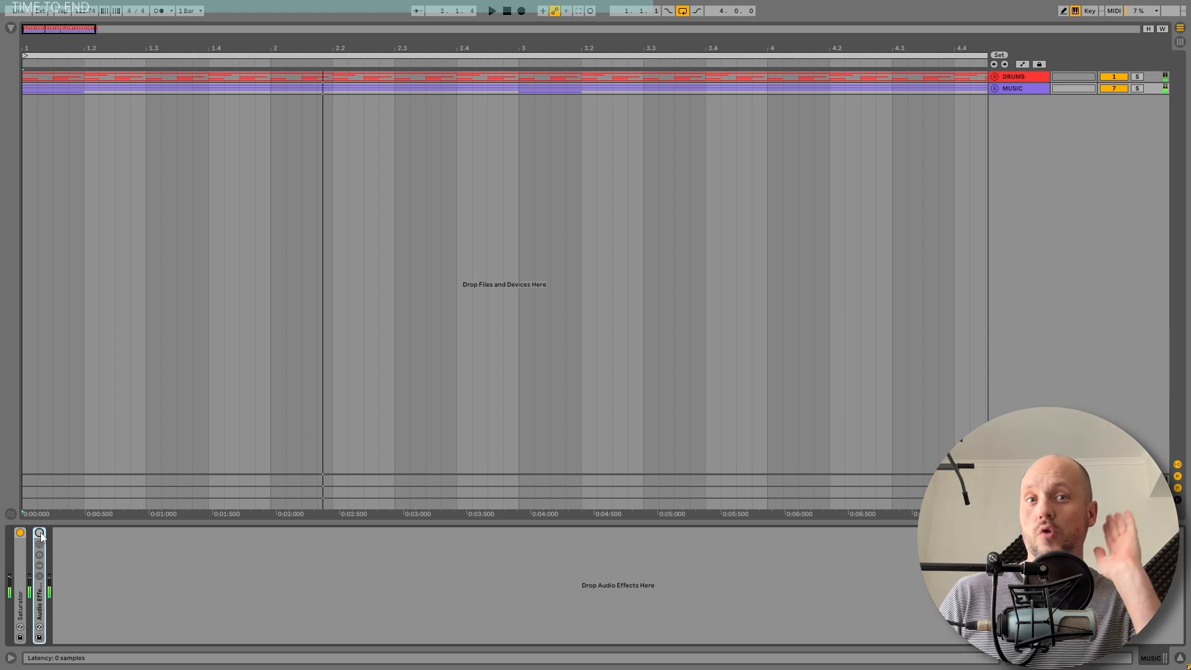
click(39, 533)
key(space)
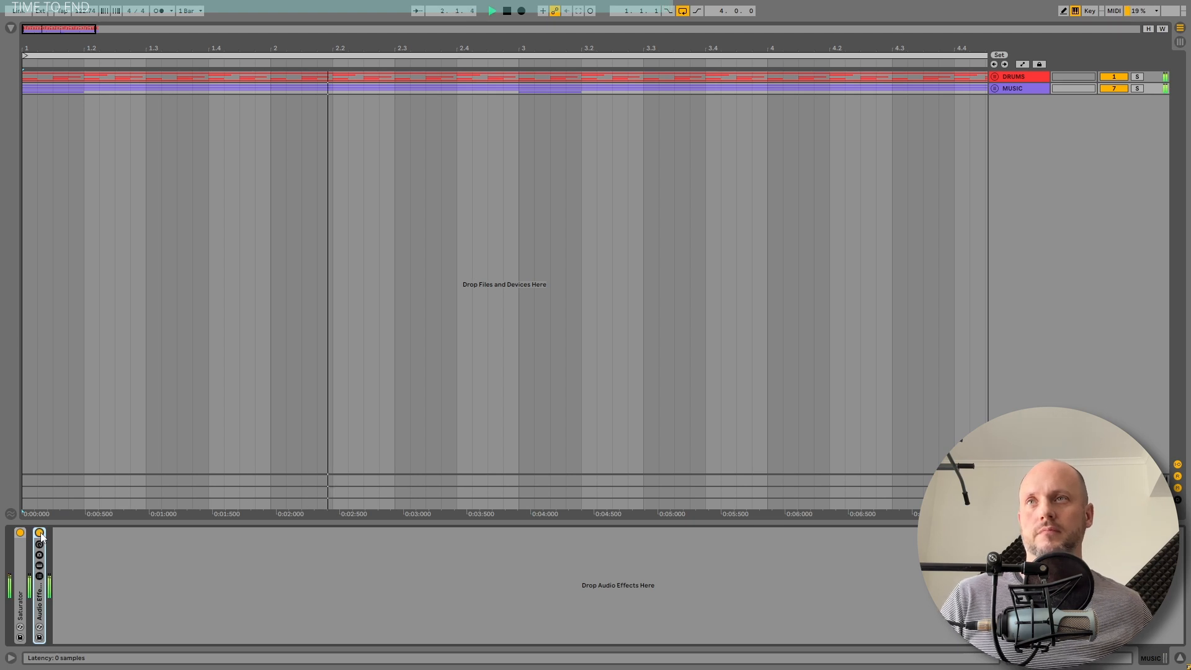
click(39, 533)
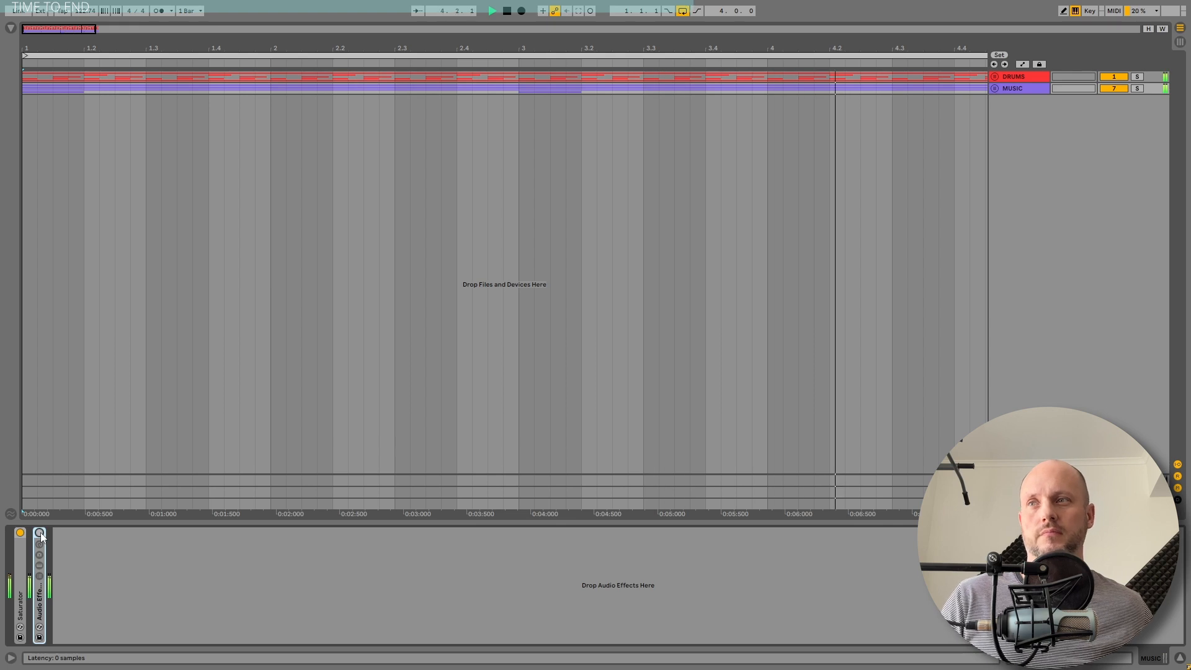
click(39, 533)
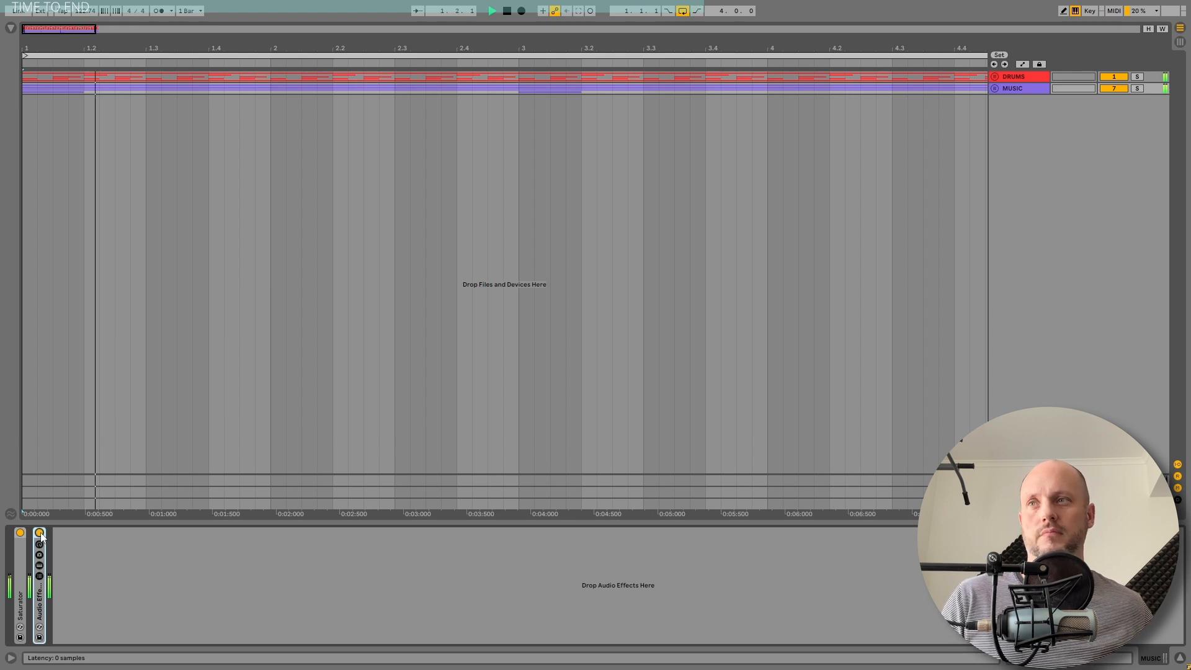
click(39, 533)
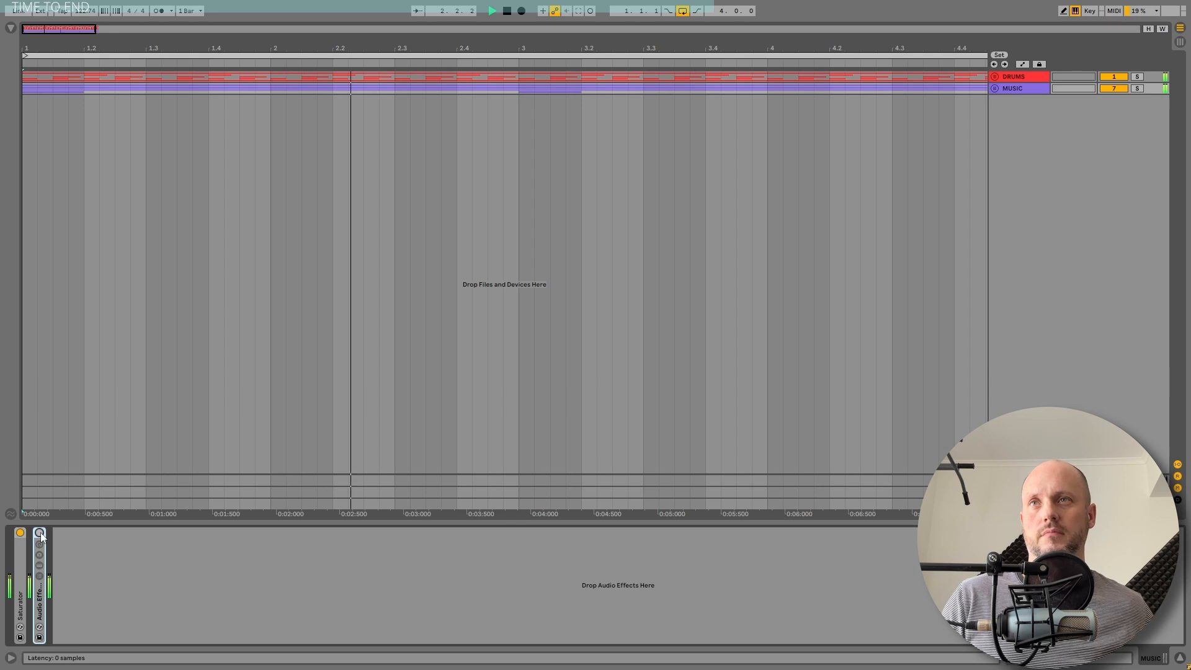
click(39, 533)
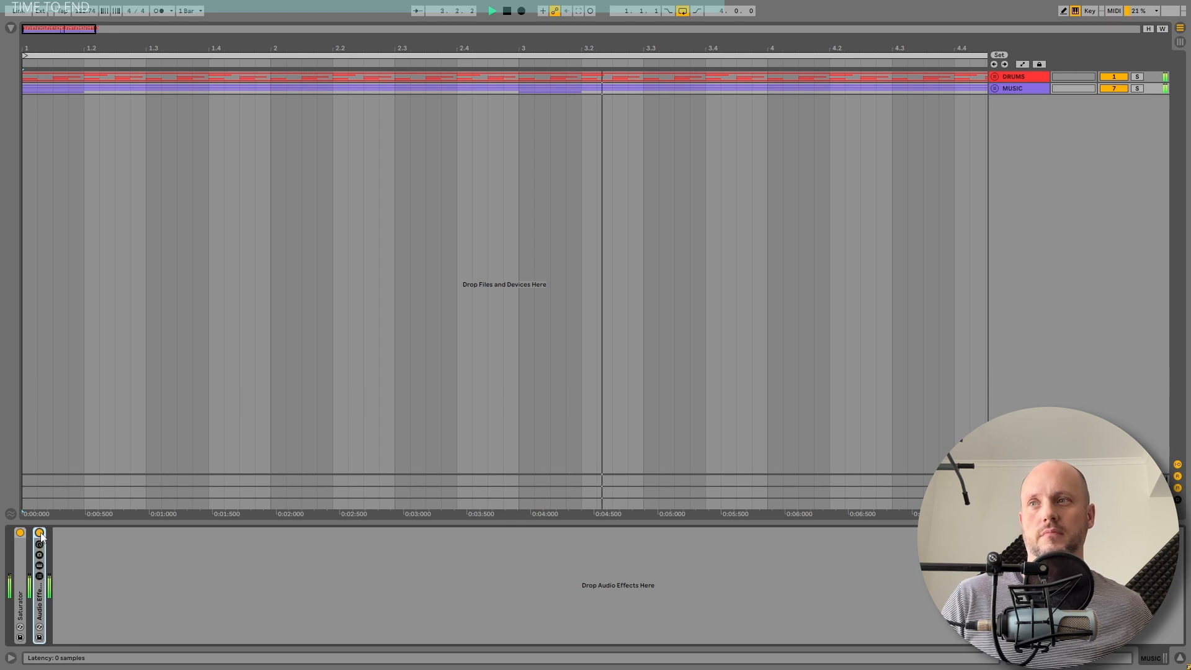
Add an audio track with Resampling input, record the soloed MUSIC group from the start, and highlight the chopped opening of the waveform
click(1012, 90)
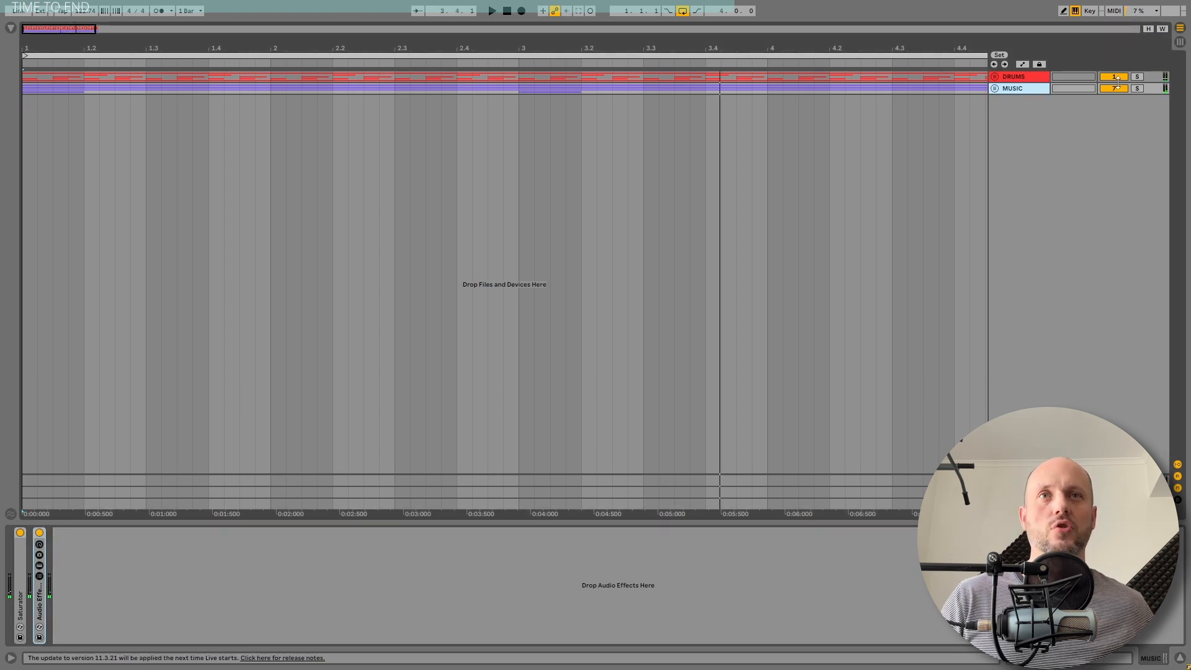
key(ctrl+t)
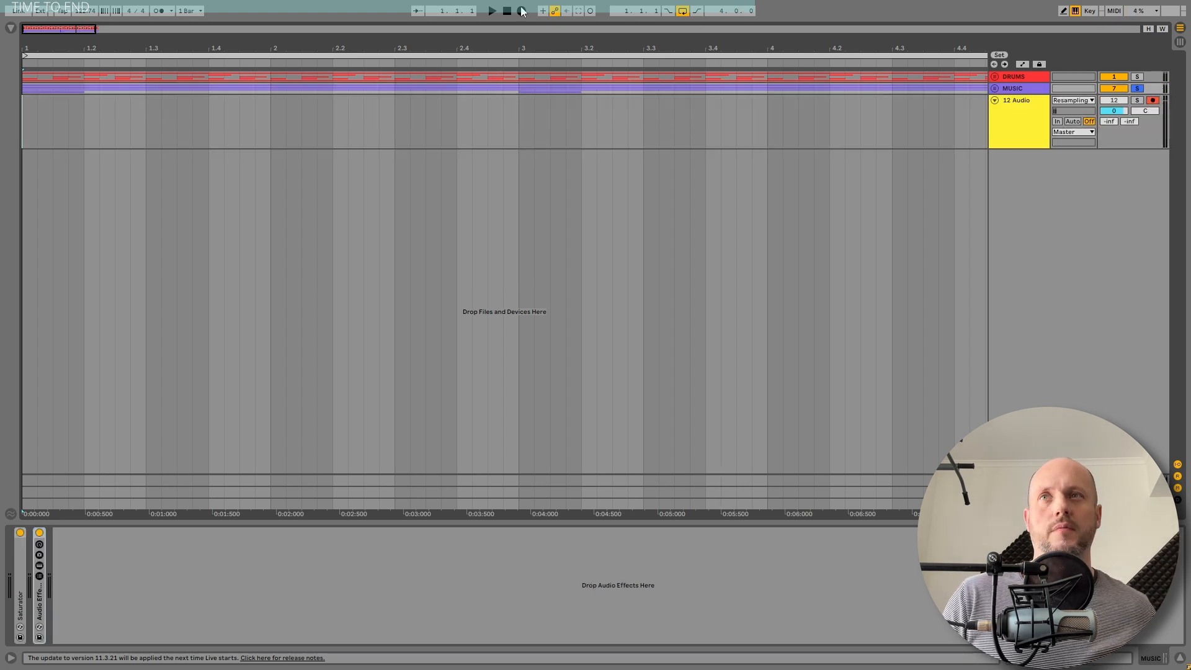
key(F9)
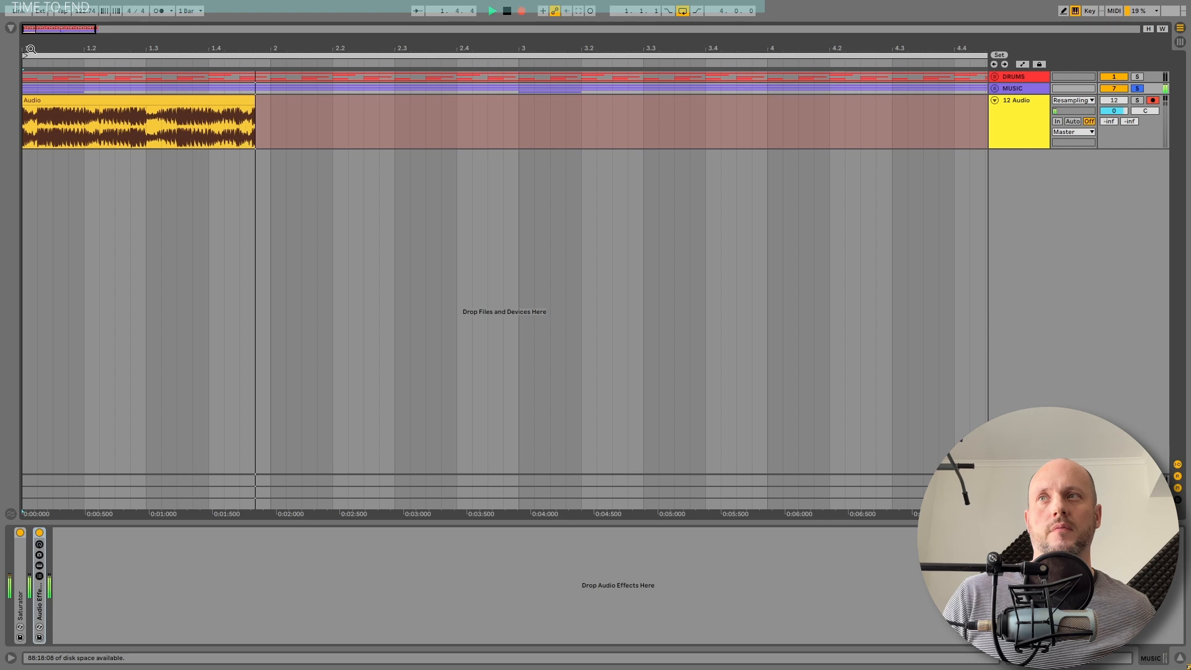
key(space)
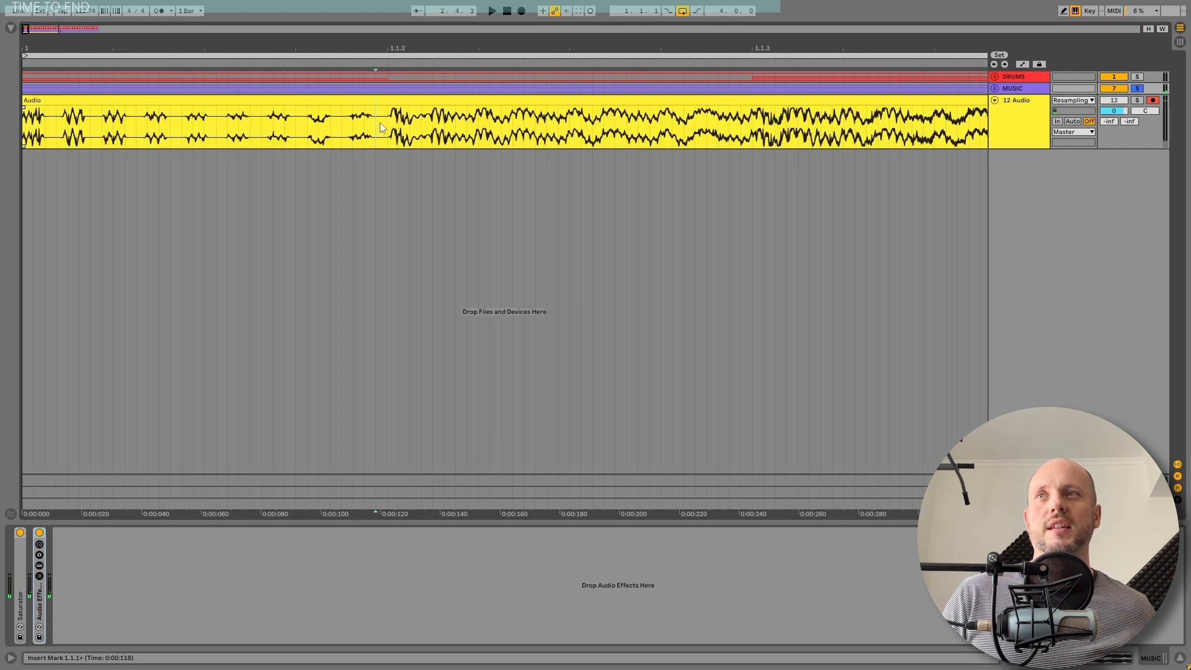
drag(381, 127, 23, 136)
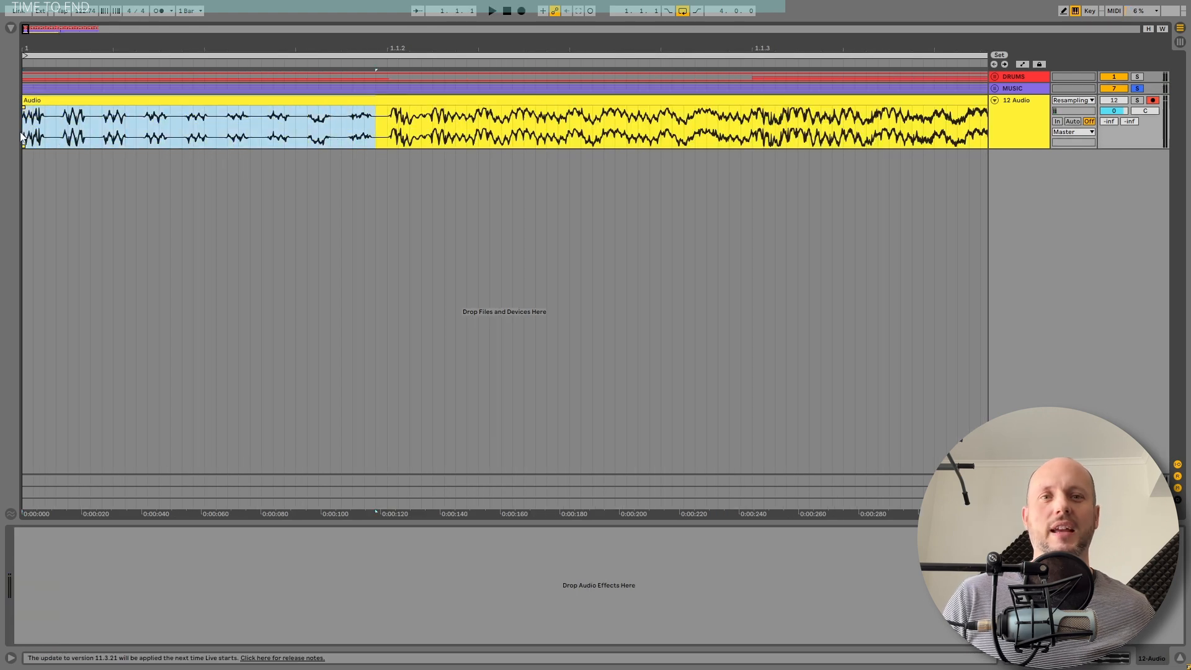
Record the unsoloed drums and music together onto the resampling track and zoom in on the start of the waveform
drag(416, 43, 416, 21)
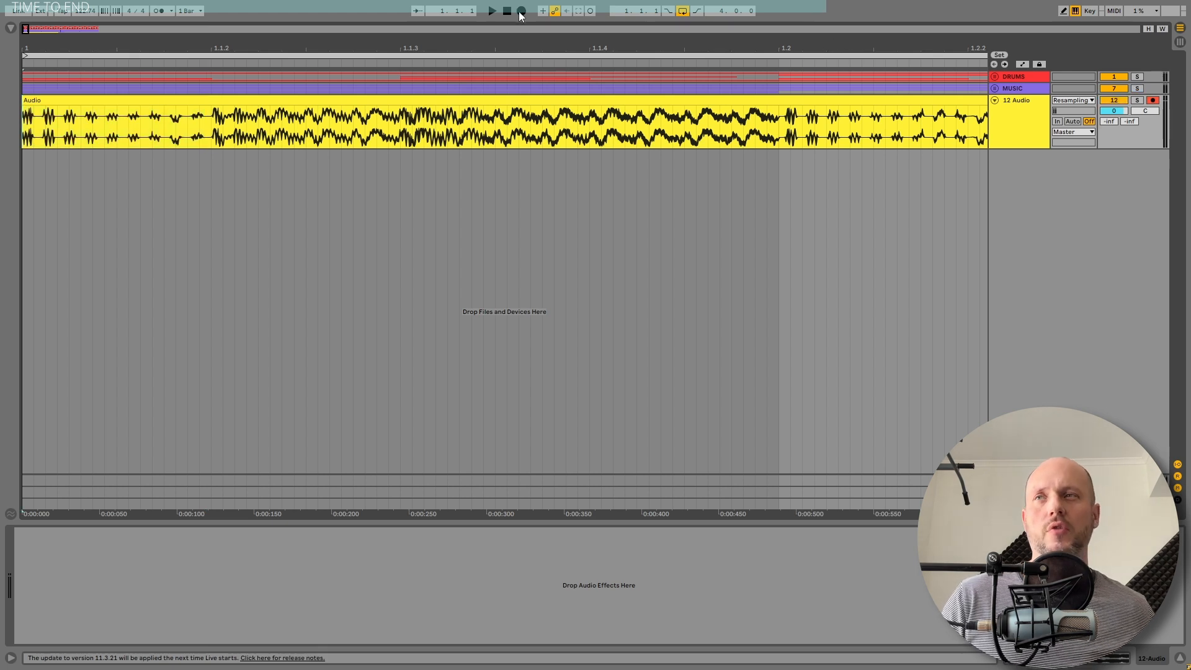
click(521, 11)
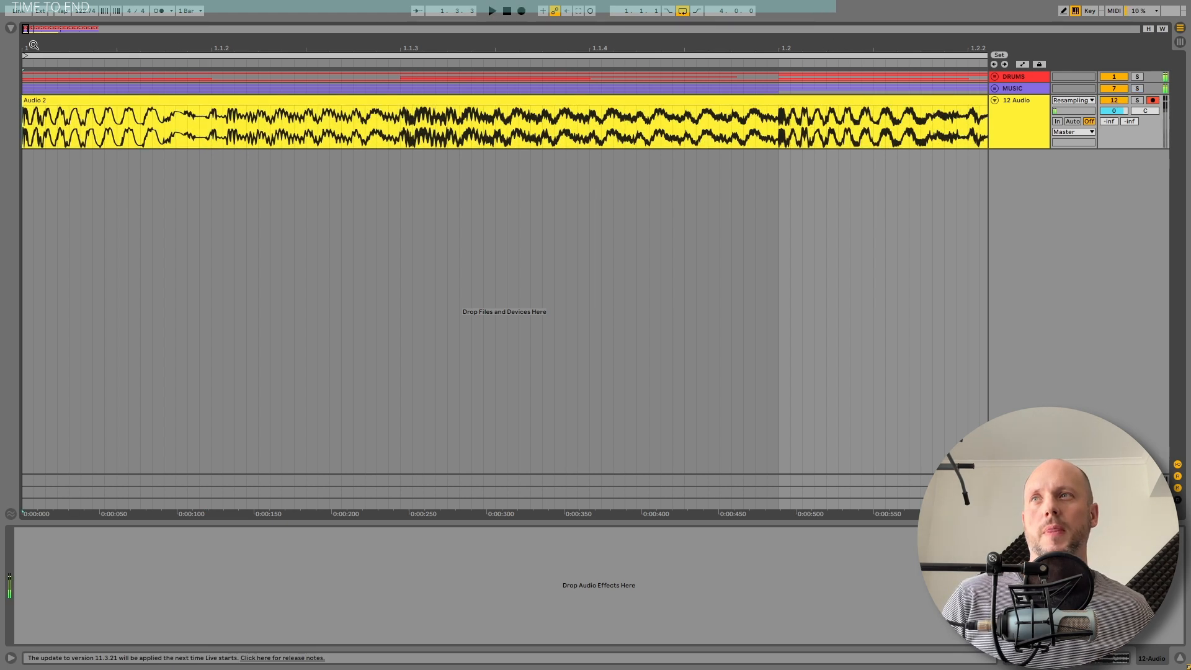
drag(34, 45, 74, 93)
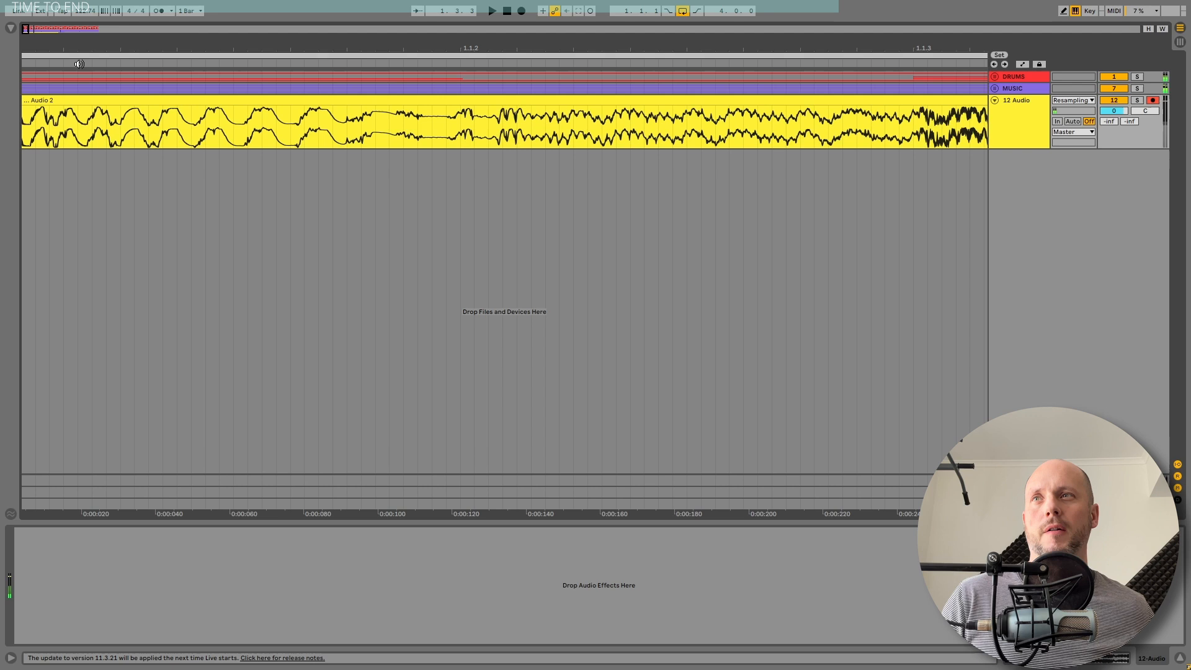
Expand the DRUMS group and play the soloed Kick track
click(995, 77)
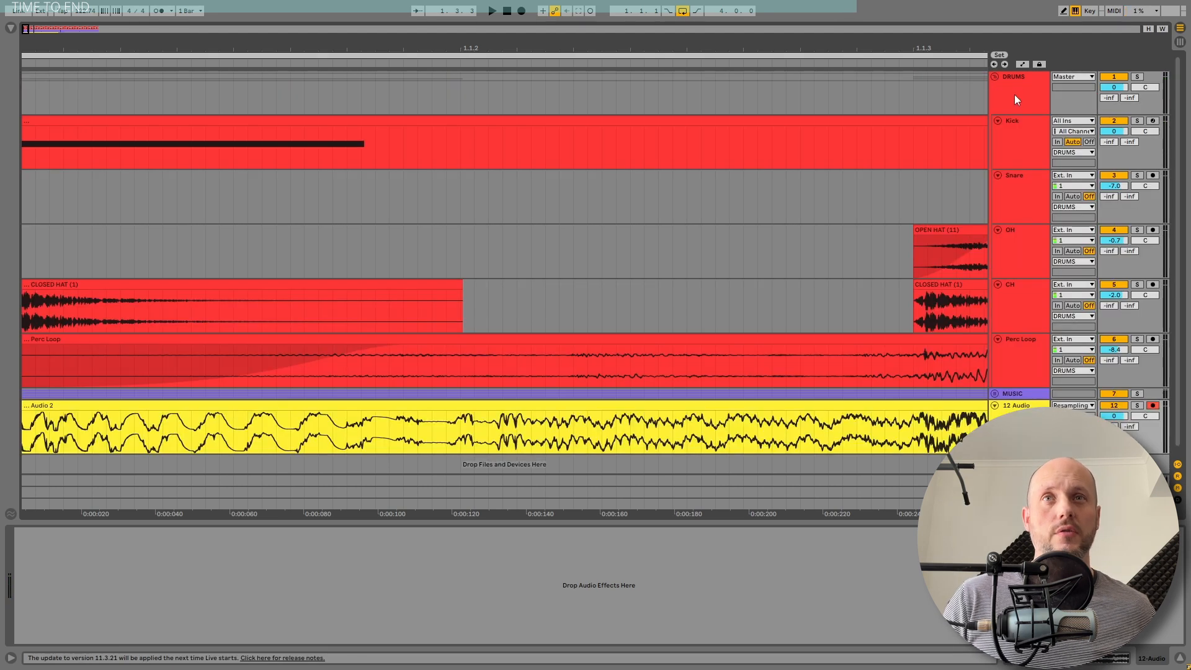
click(1018, 133)
click(633, 533)
key(space)
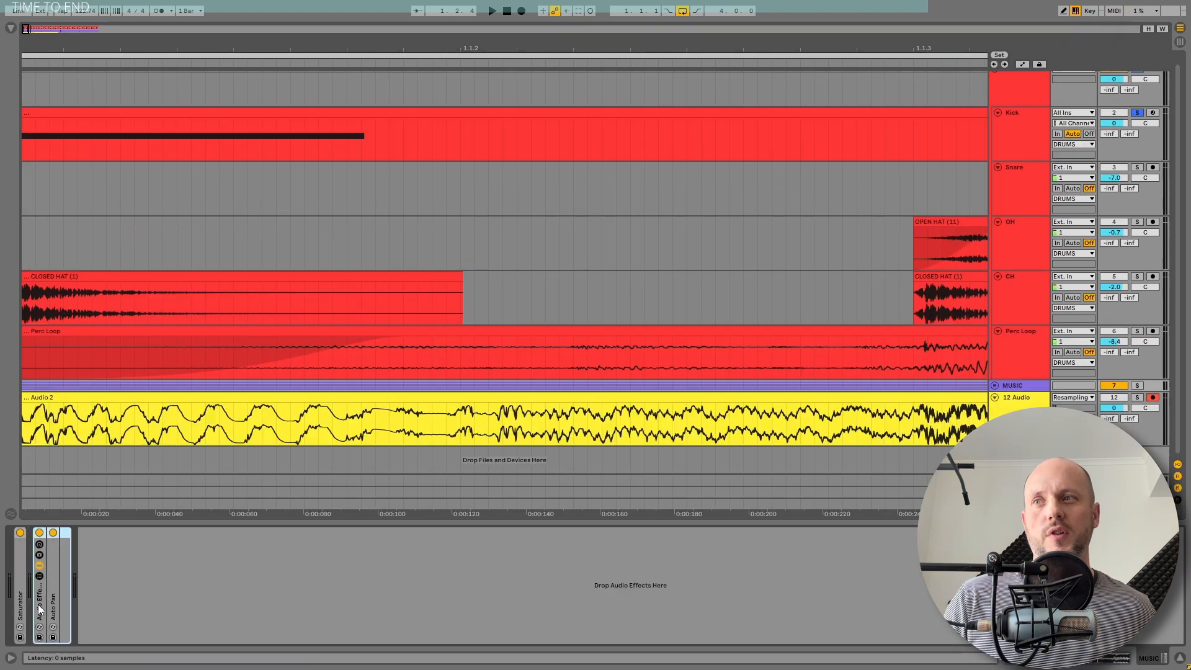
Unfold the MUSIC group's Audio Effect Rack and examine its Auto Pan automation and the opening ramp of the Bass track's gain automation
double_click(39, 604)
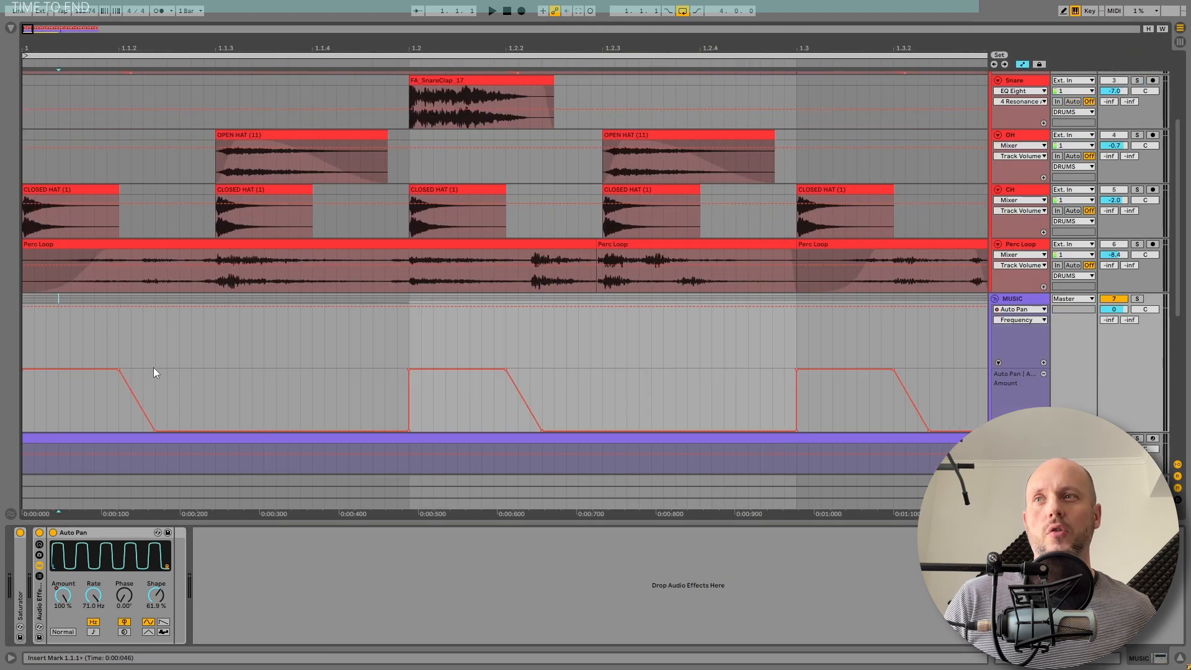
scroll(154, 368, down, 2)
scroll(103, 410, down, 3)
click(103, 411)
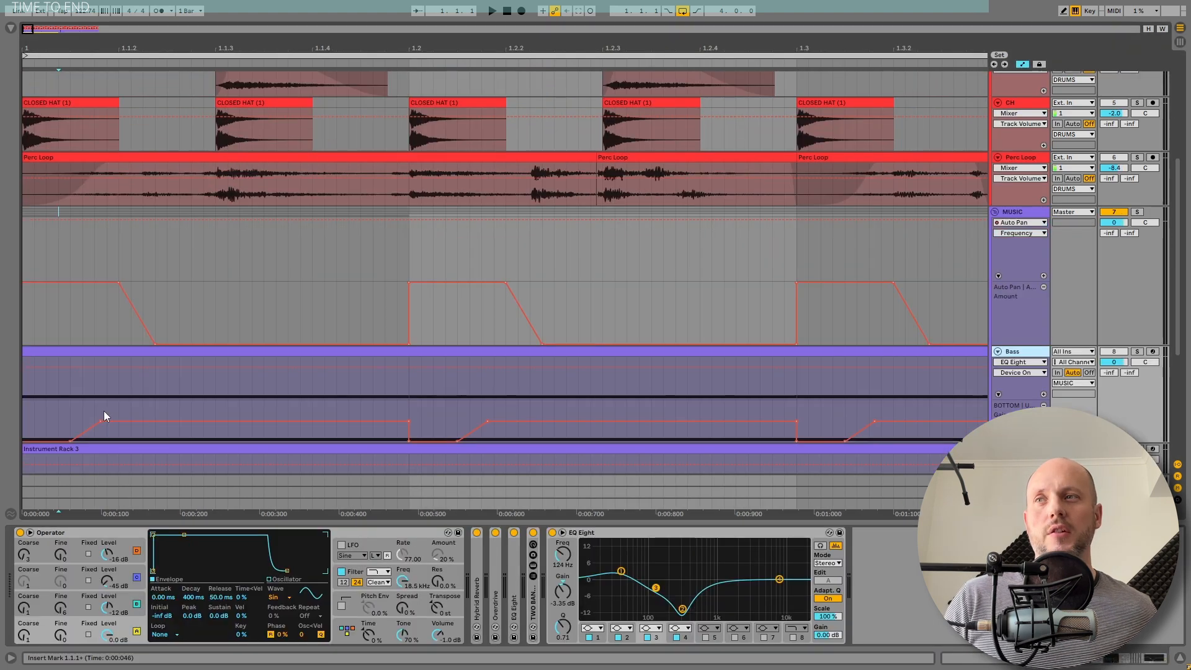
drag(106, 411, 42, 418)
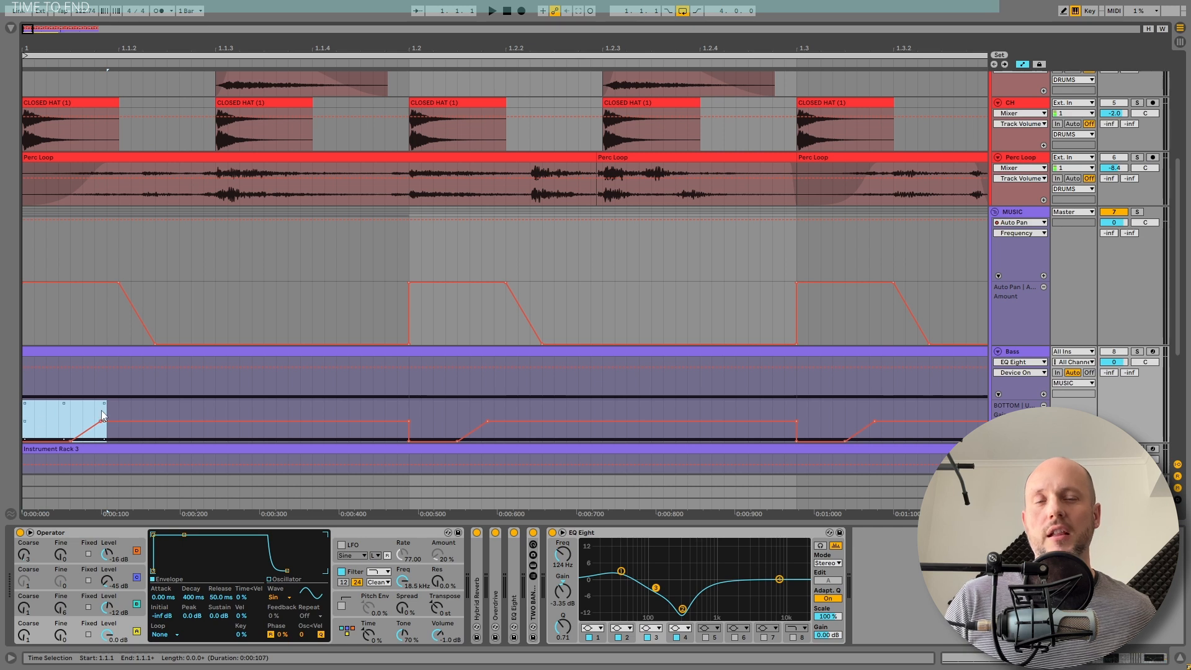
double_click(532, 609)
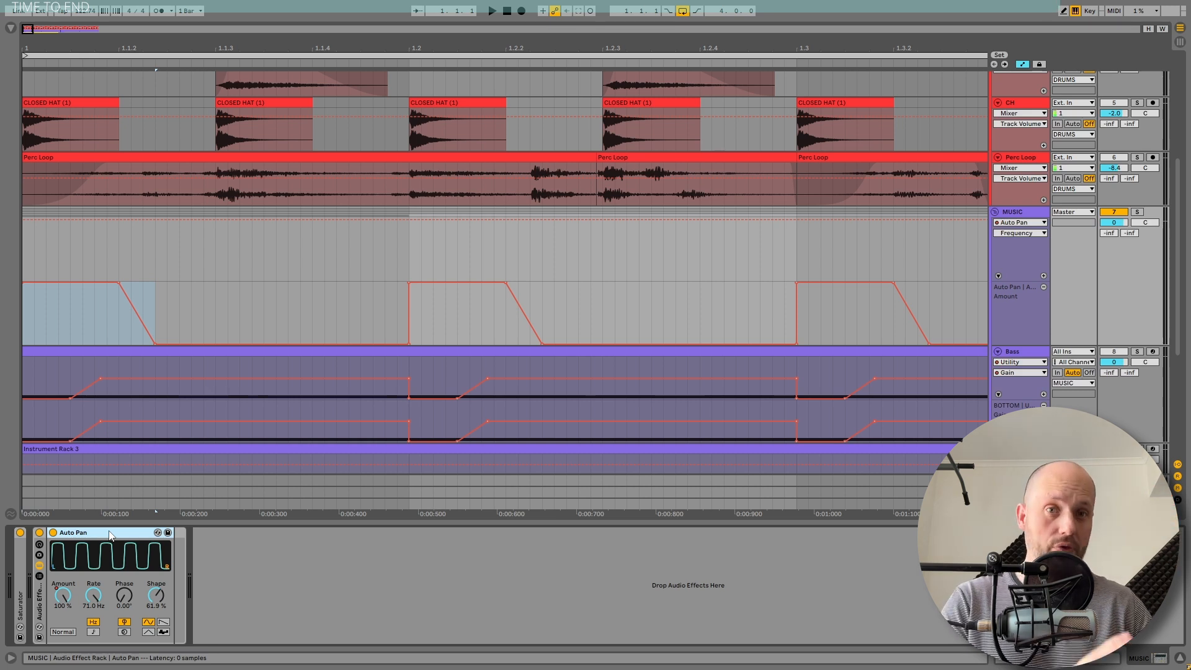
Compare the MUSIC group with its Audio Effect Rack enabled and bypassed, first soloed and again with the drums playing
key(space)
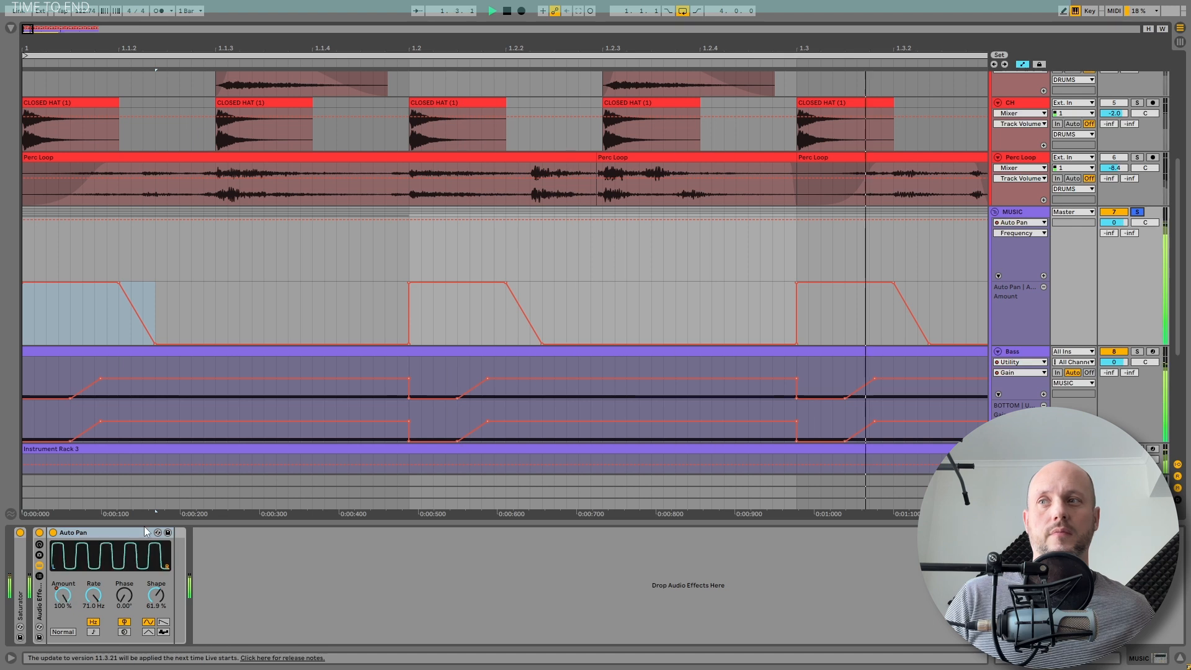
click(39, 533)
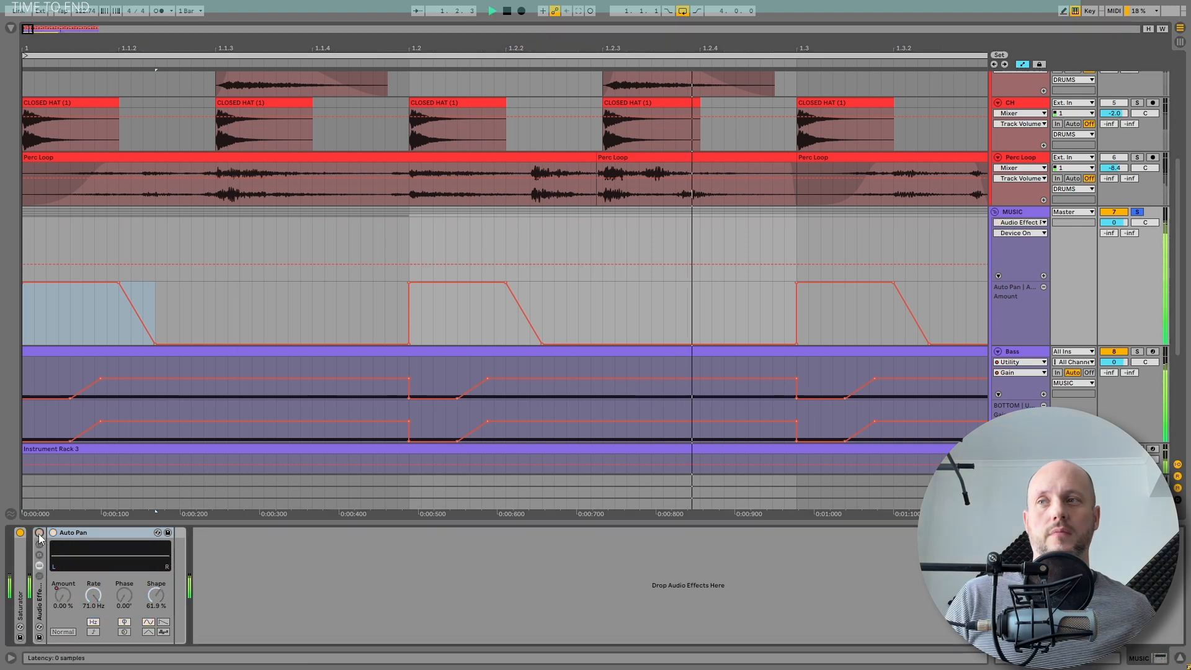
click(39, 534)
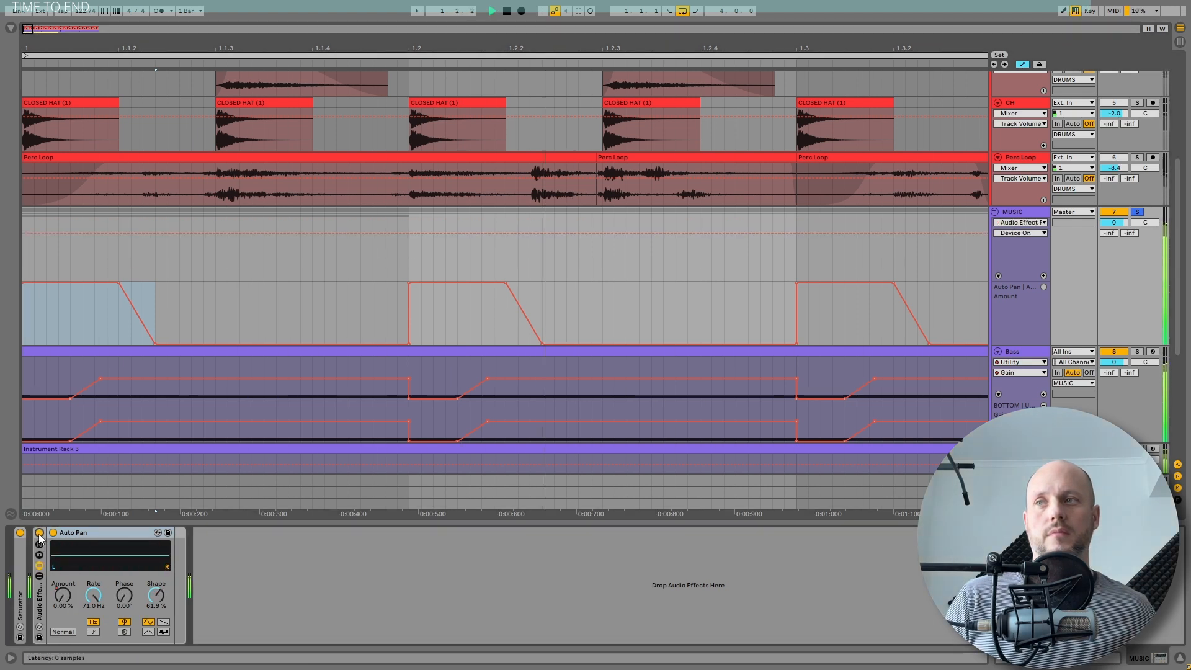
click(1137, 212)
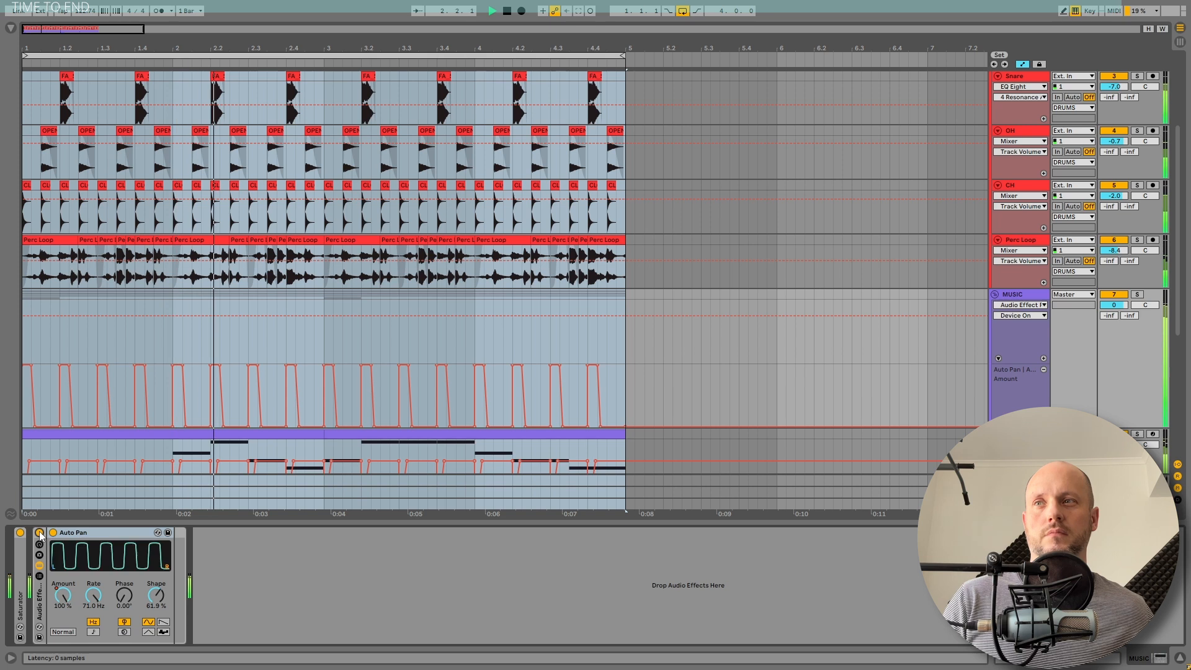
click(40, 534)
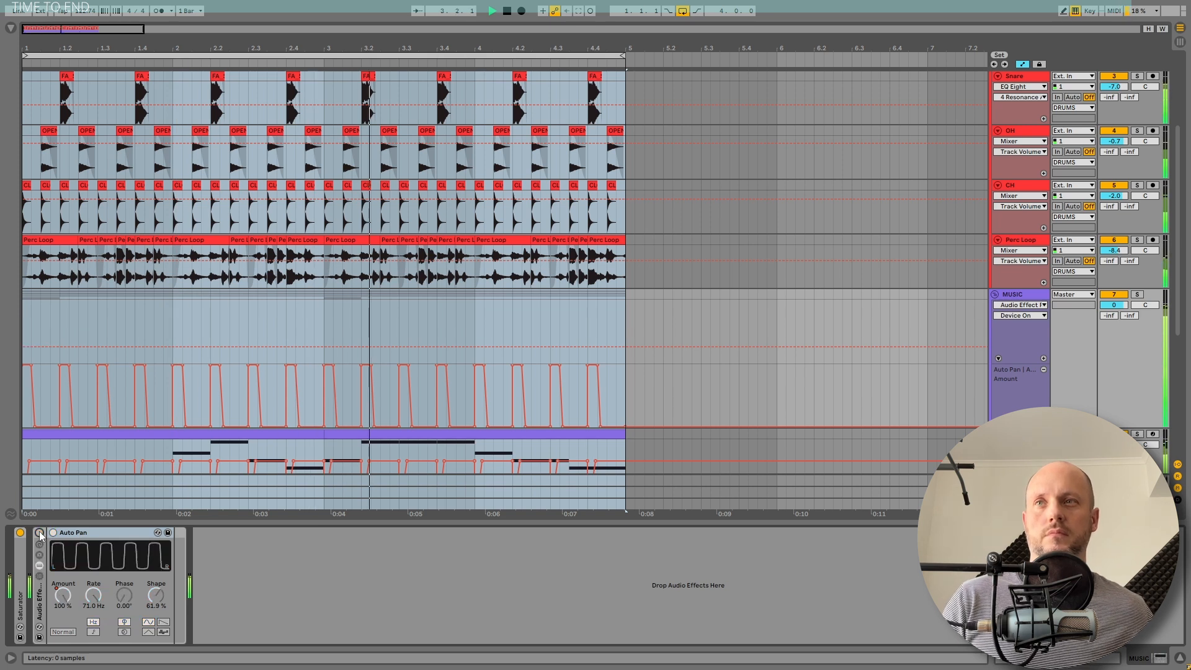